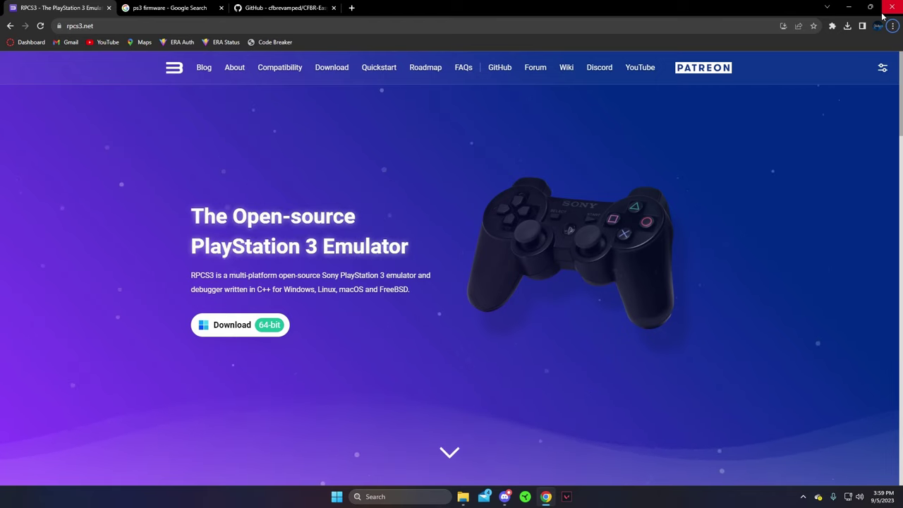
mouse_move(881, 16)
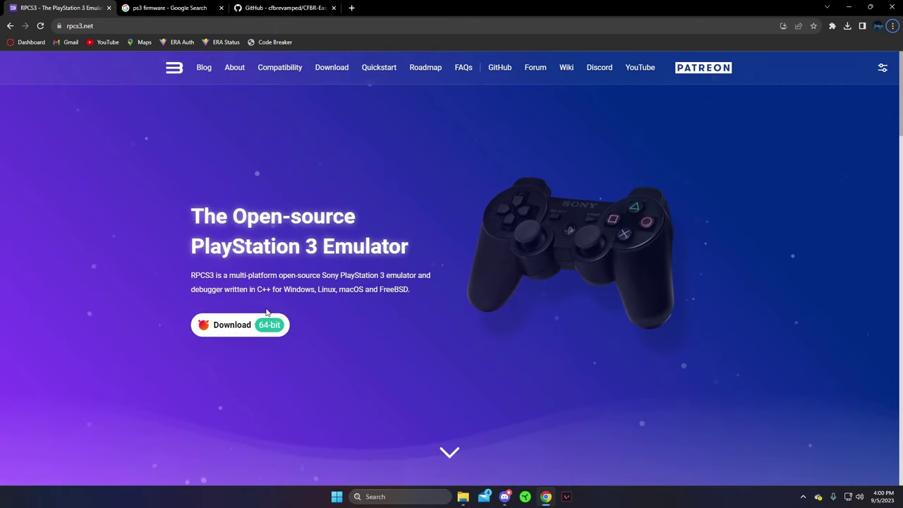
scroll(272, 316, down, 3)
scroll(283, 319, up, 3)
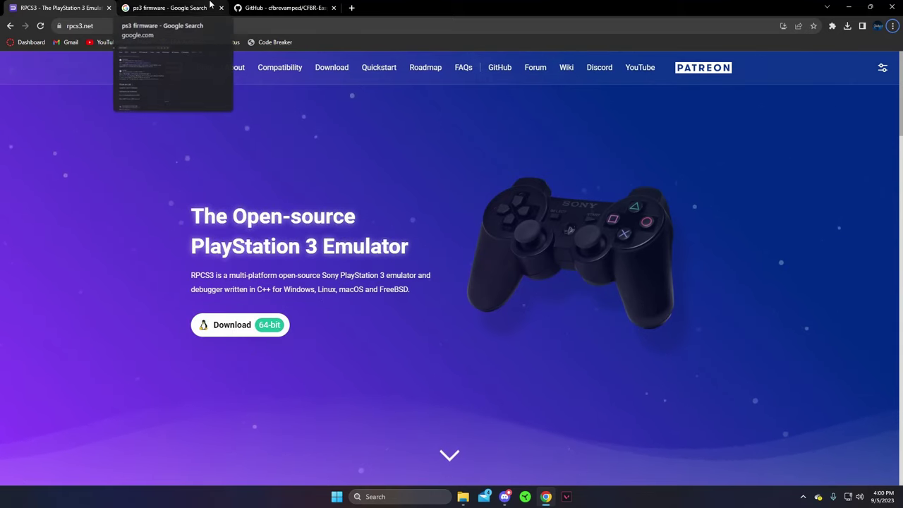
Open PlayStation's PS3 system software update page and expand the instructions for updating using a computer
click(209, 6)
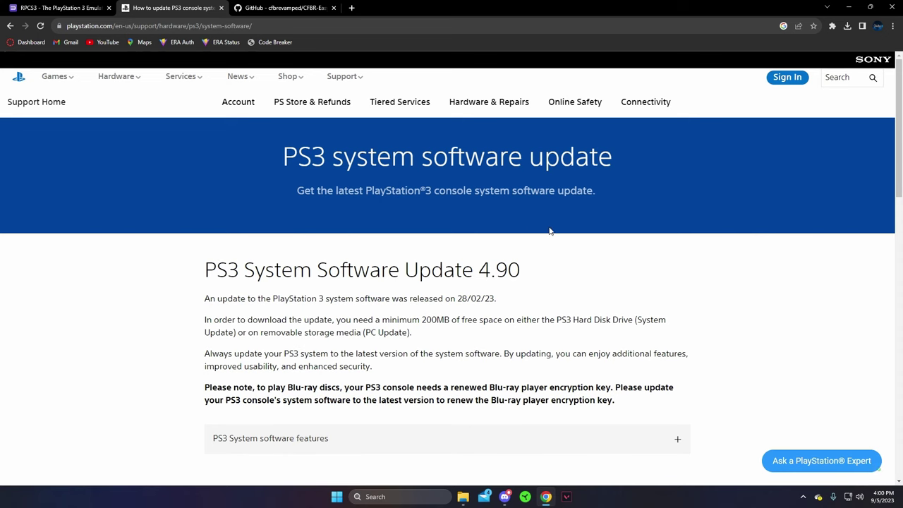
scroll(550, 231, down, 4)
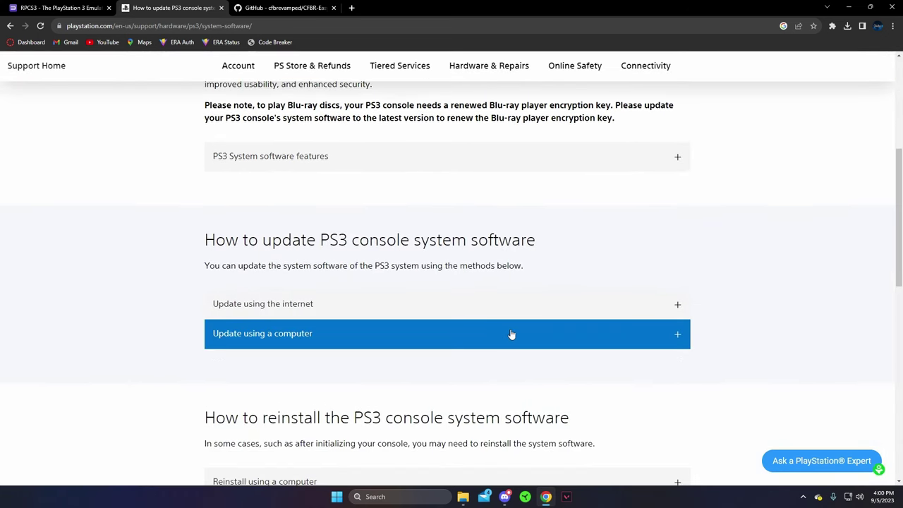
click(625, 343)
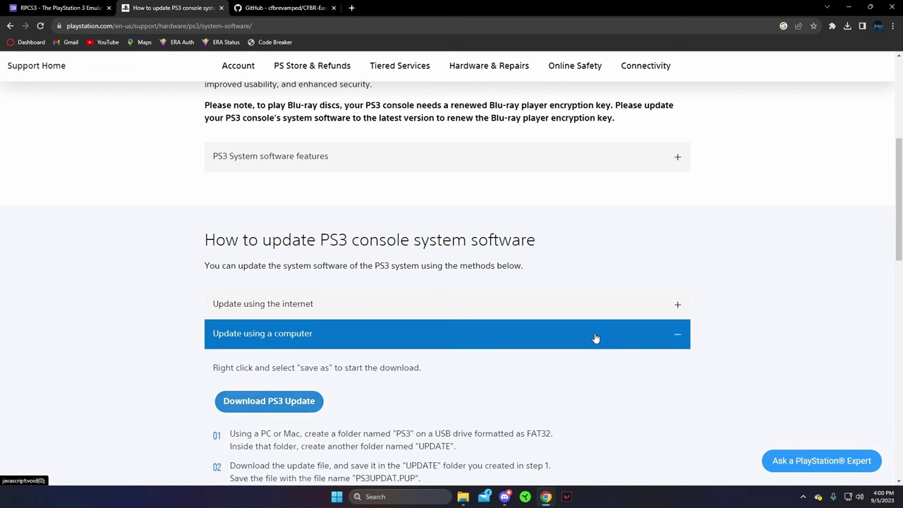
scroll(595, 338, down, 1)
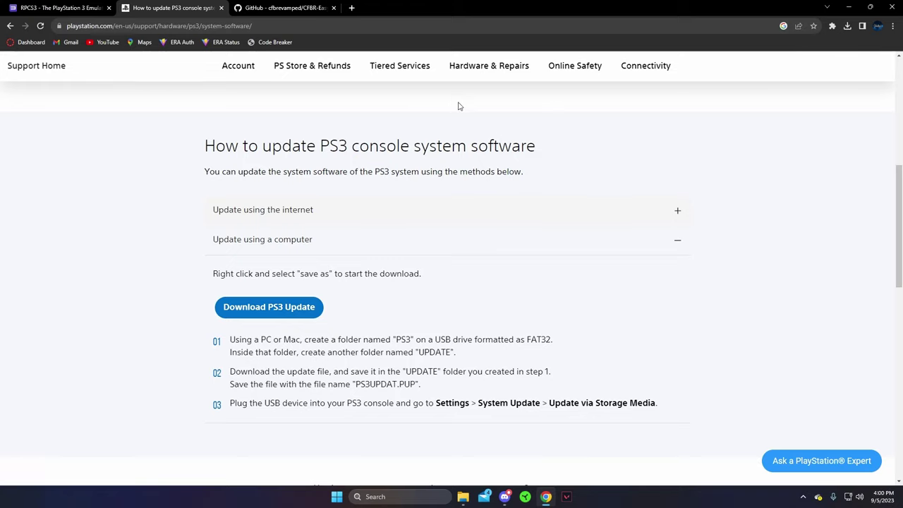
Open the PC section of the College Football Revamped installation guide in the CFBR-Easy-Installer repository
click(286, 7)
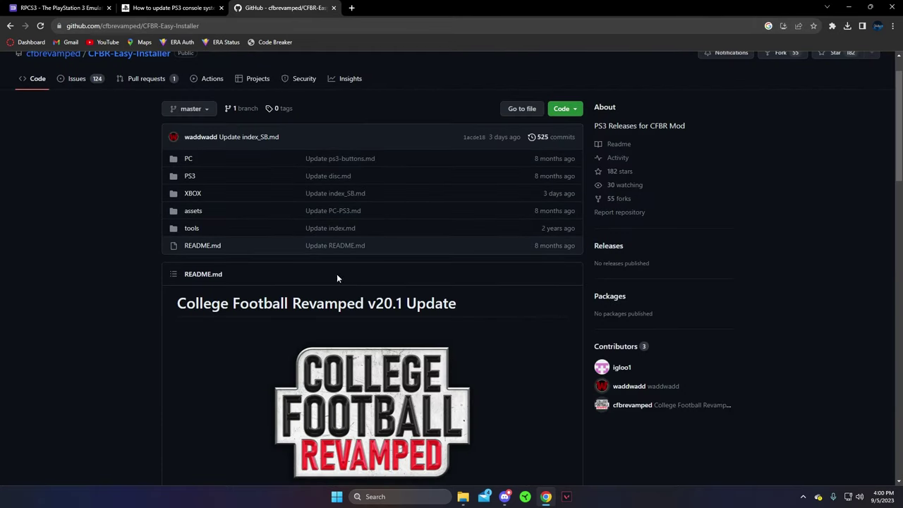
scroll(335, 198, down, 2)
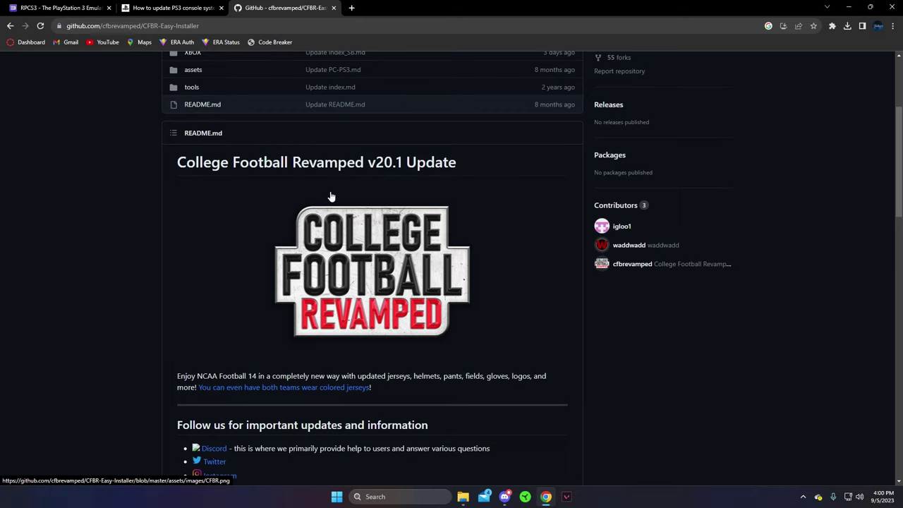
scroll(330, 218, down, 9)
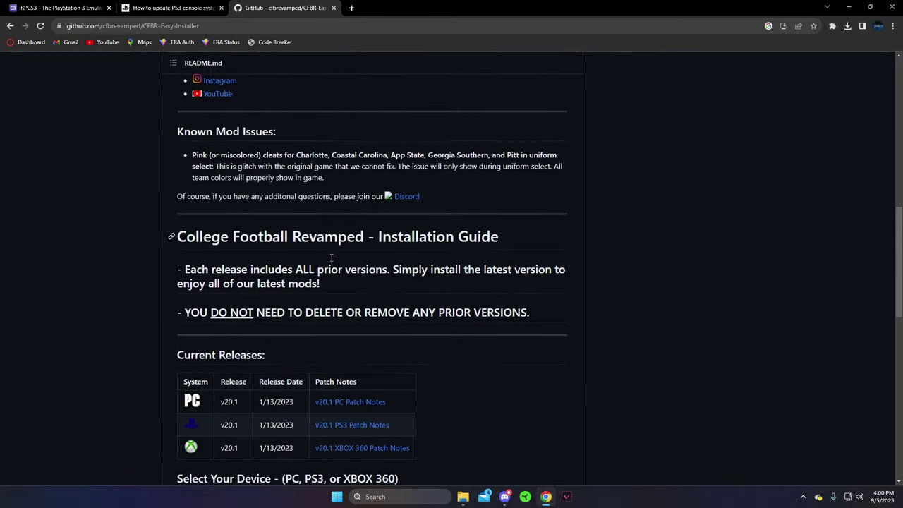
scroll(350, 226, down, 1)
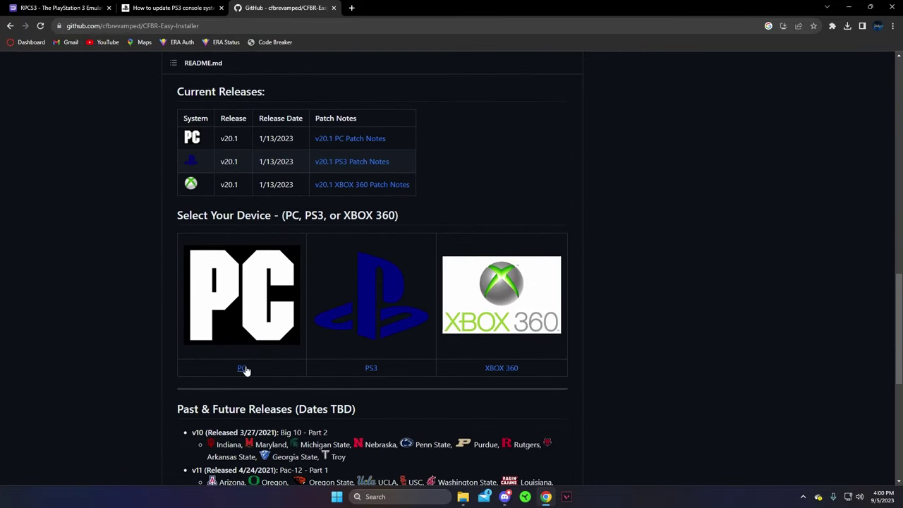
click(242, 369)
Choose the physical disc copy, the new ESPN scorebug and XBOX controller buttons to reach the PC disc download instructions
scroll(321, 319, down, 3)
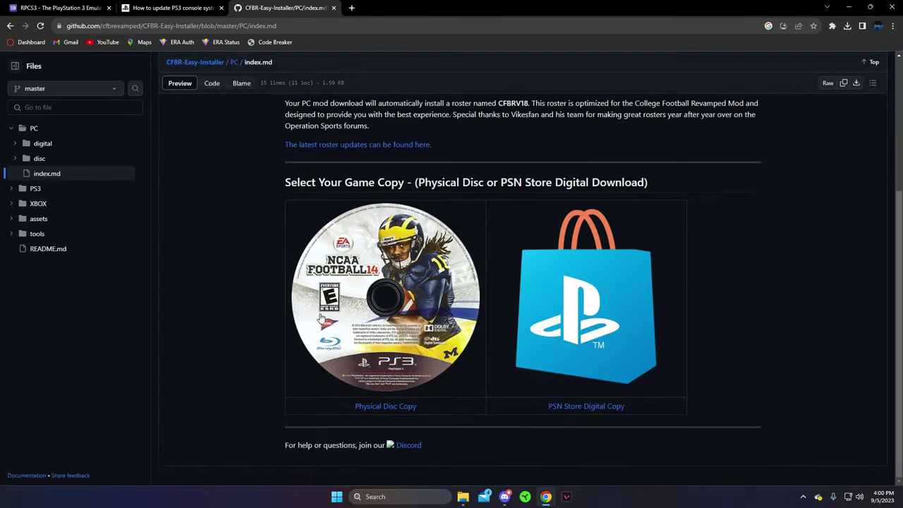
click(396, 408)
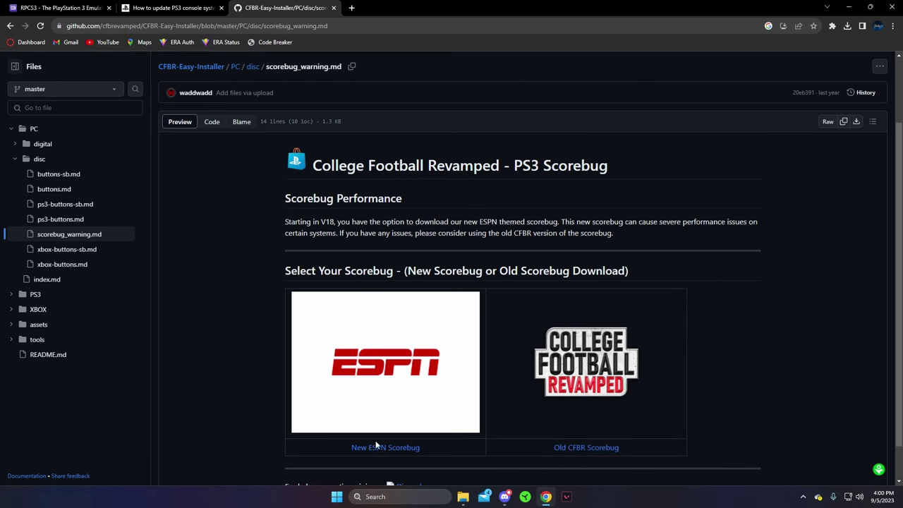
click(385, 449)
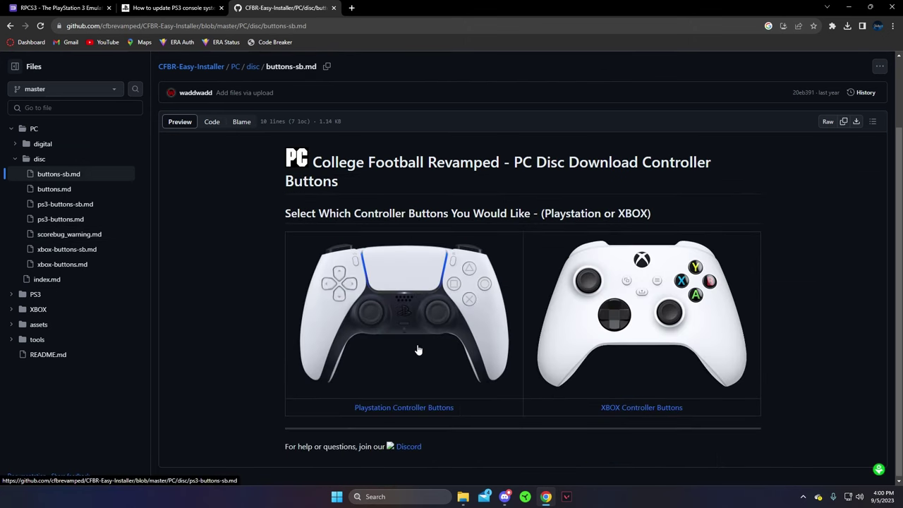
click(623, 410)
scroll(413, 326, down, 2)
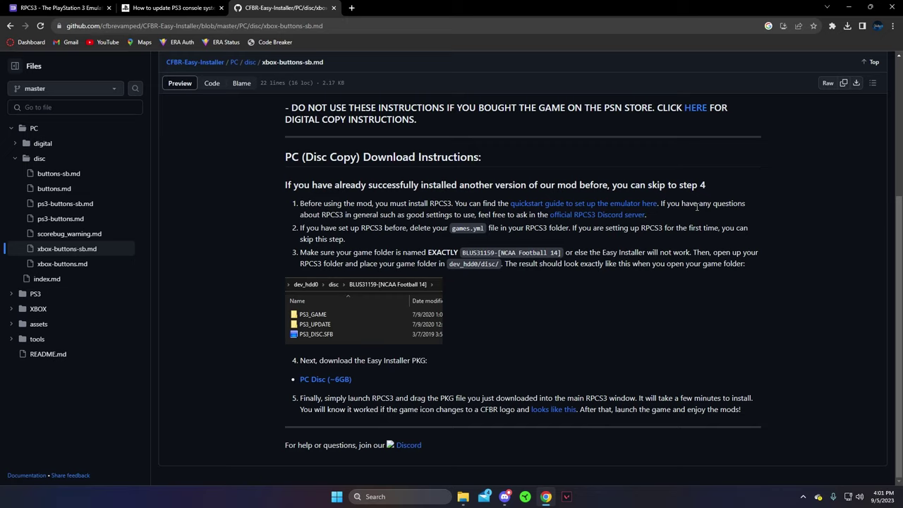
Switch to File Explorer and open the Files Needed CFB folder inside the PS3 folder's "All needed files Xbox Icons new SB version 20.1"
mouse_move(459, 501)
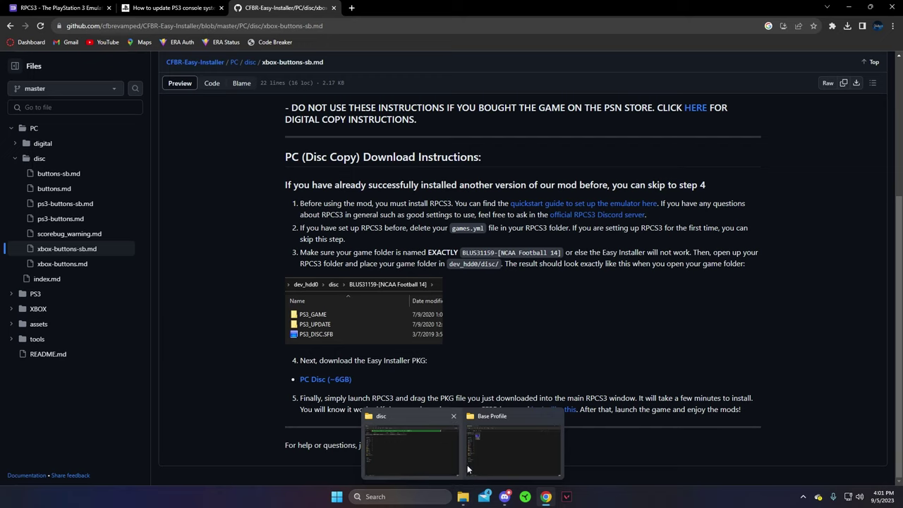
click(434, 449)
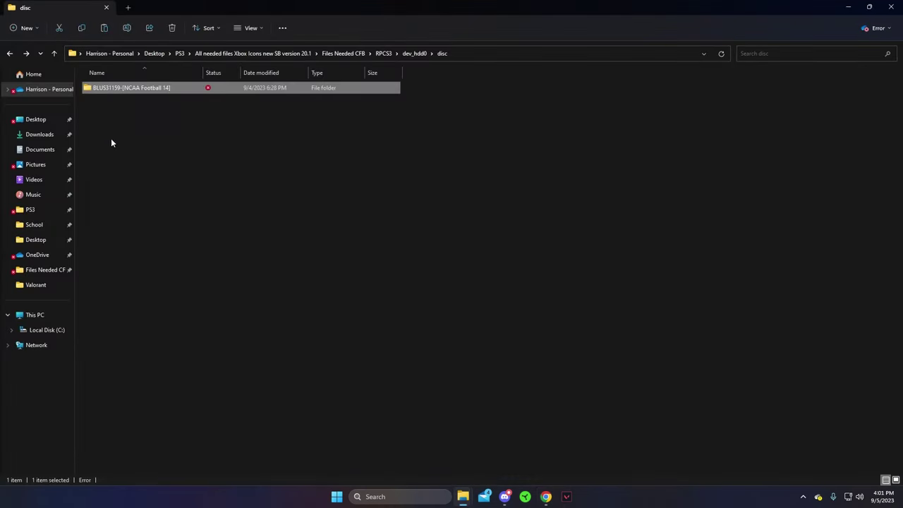
click(33, 196)
click(32, 209)
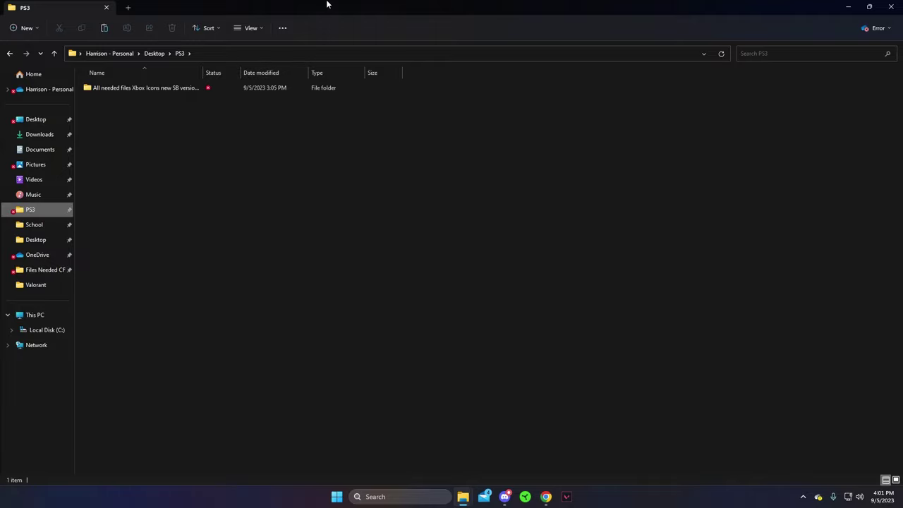
double_click(167, 90)
double_click(166, 89)
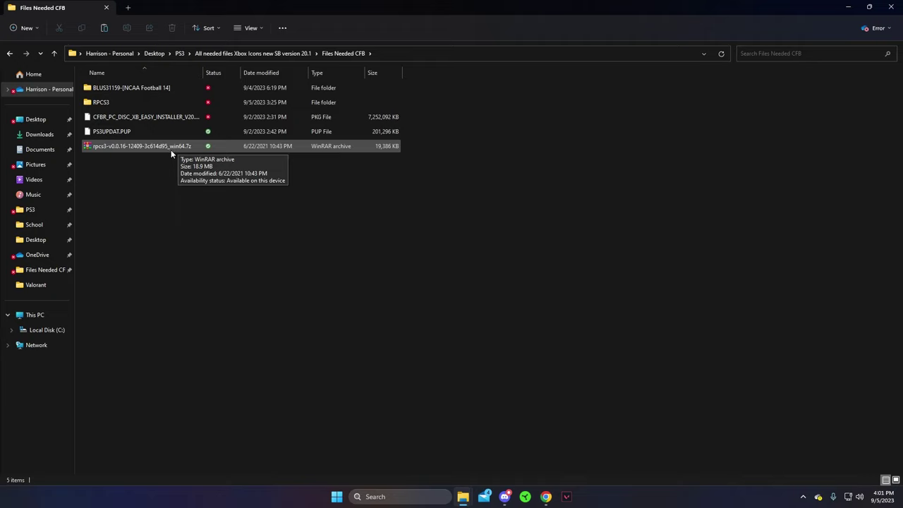
Launch rpcs3.exe from the RPCS3 folder and decline the emulator update
right_click(210, 154)
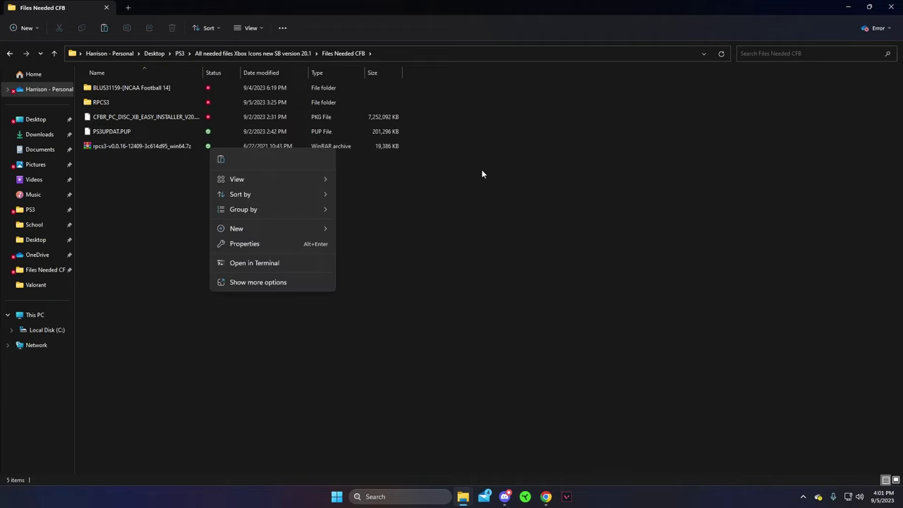
click(104, 103)
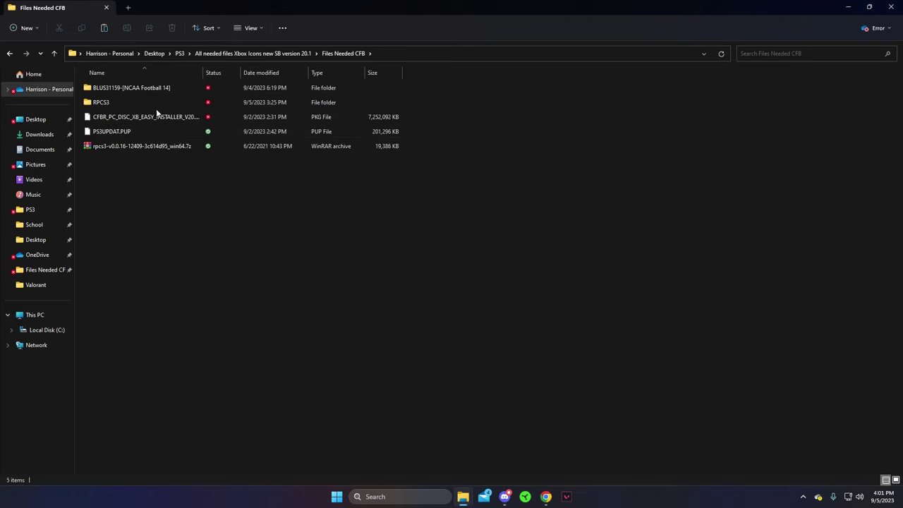
double_click(135, 102)
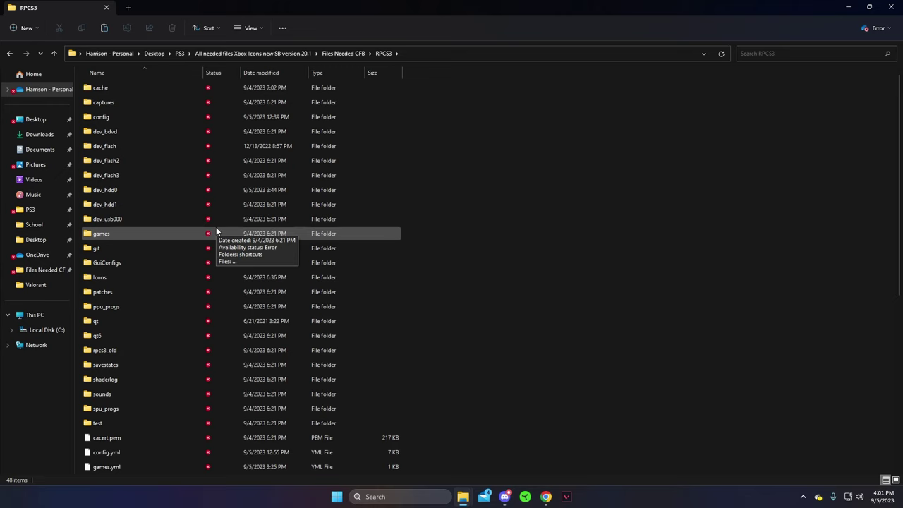
scroll(218, 222, down, 7)
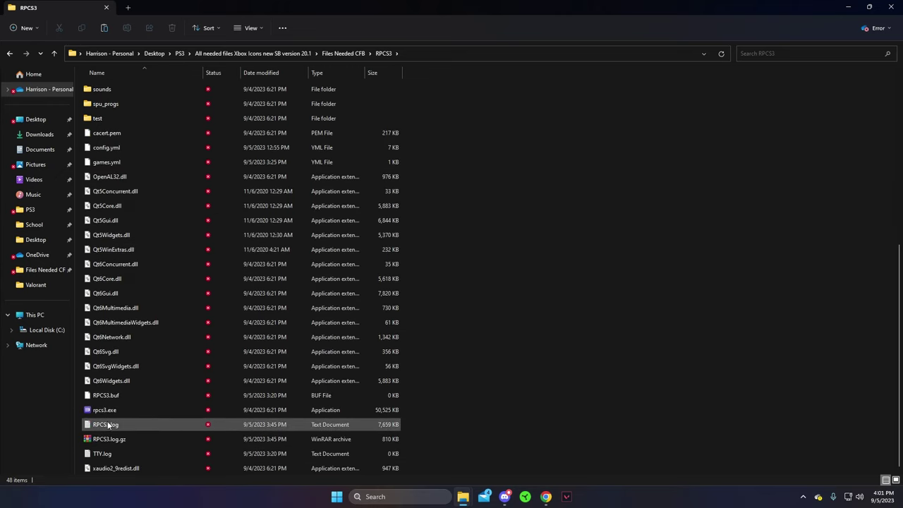
click(120, 411)
double_click(121, 409)
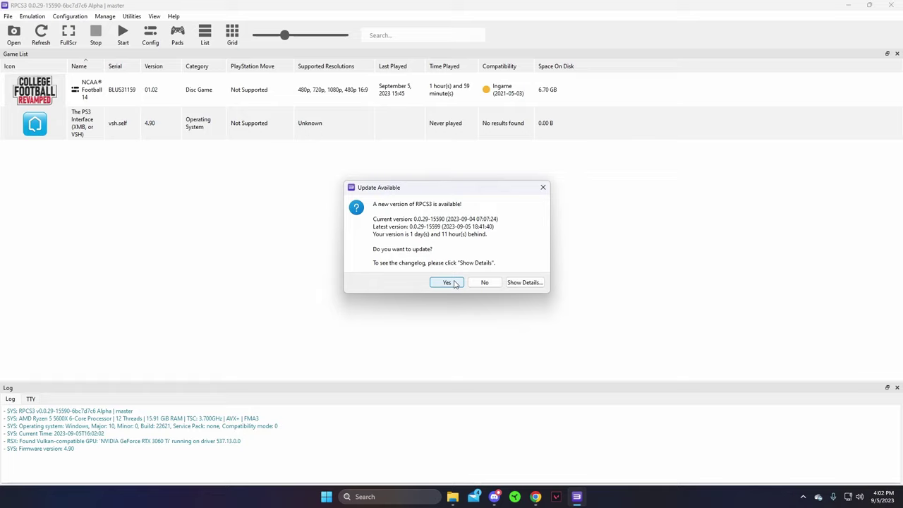
click(485, 282)
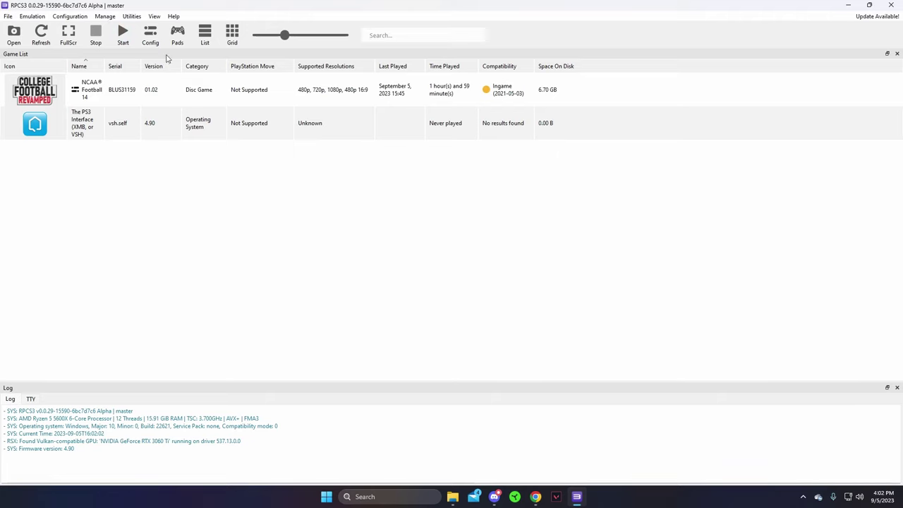
Try to install the PS3 firmware from PS3UPDAT.PUP, declining to overwrite the existing installation
click(136, 99)
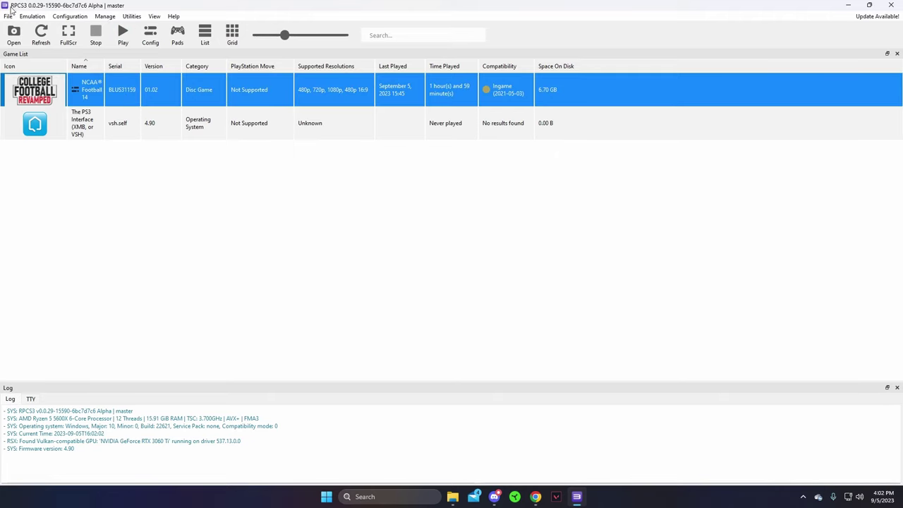
click(8, 17)
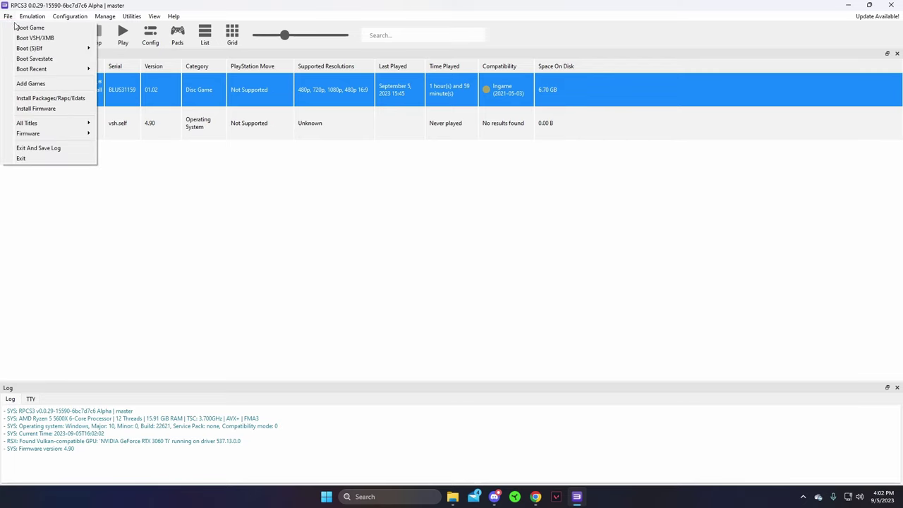
click(36, 109)
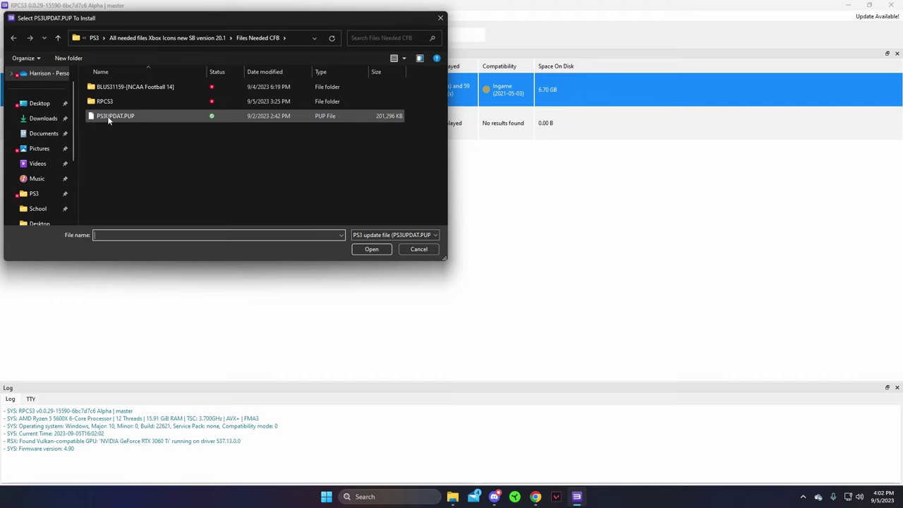
click(108, 117)
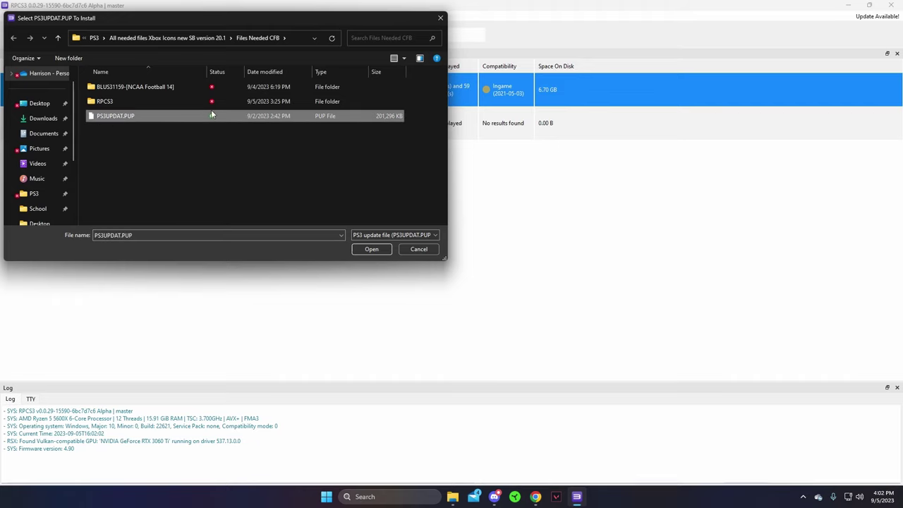
click(372, 251)
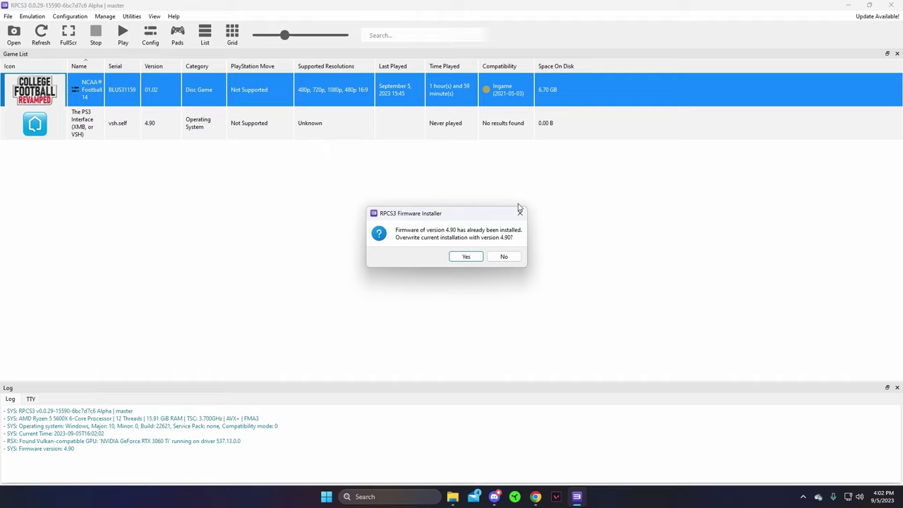
click(506, 260)
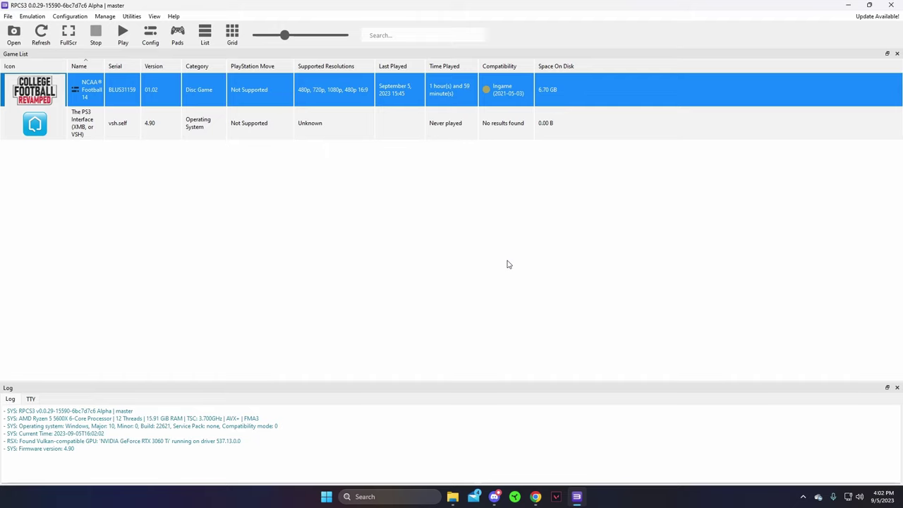
Switch back to File Explorer and open the BLUS31159-[NCAA Football 14] game folder in Files Needed CFB
mouse_move(453, 497)
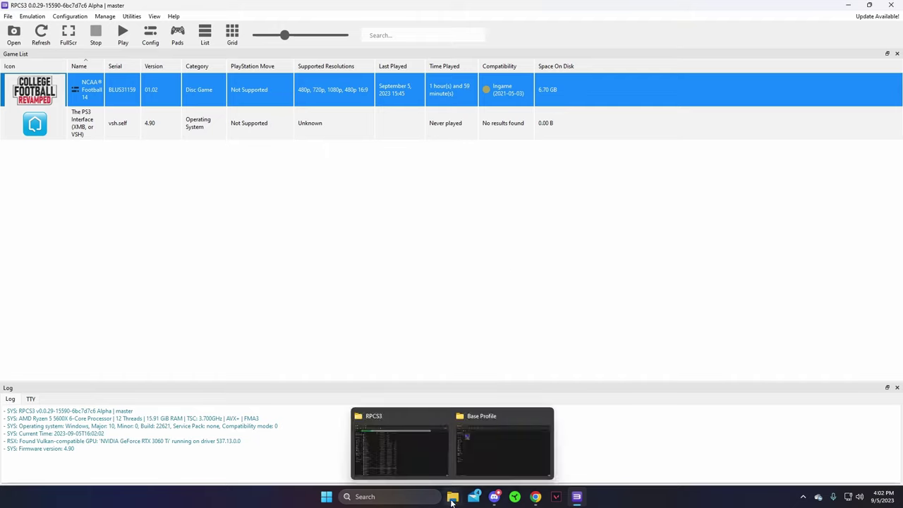
click(430, 455)
click(10, 53)
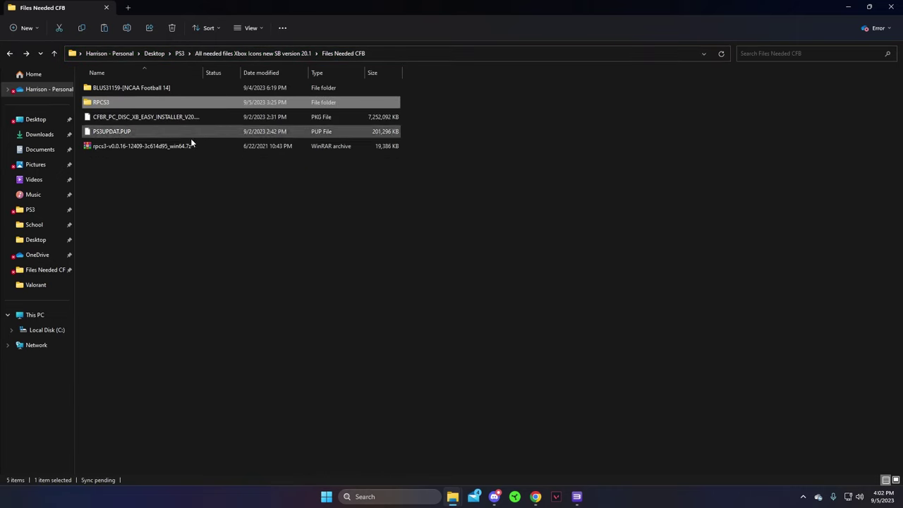
click(144, 89)
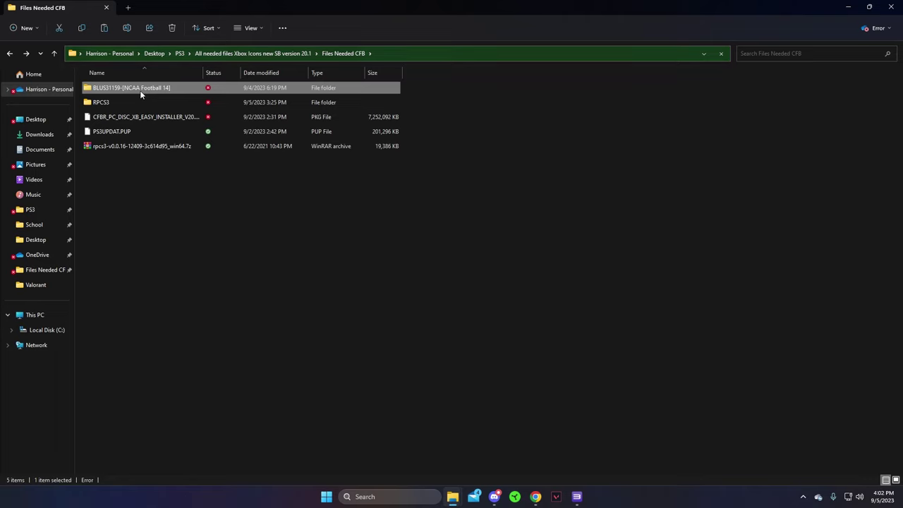
double_click(121, 87)
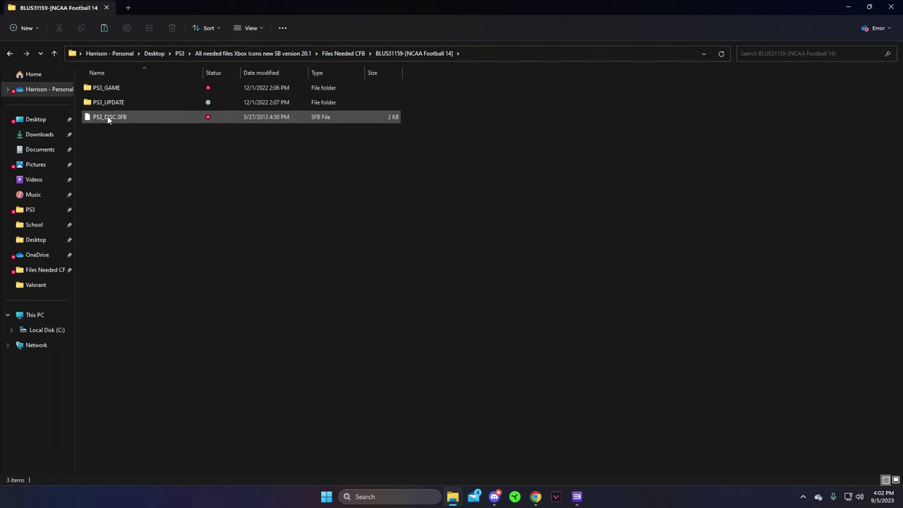
click(144, 113)
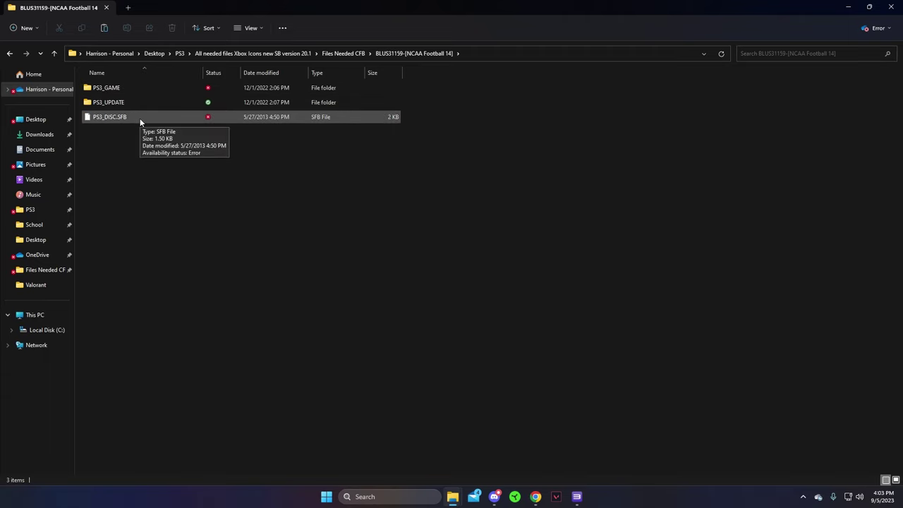
Return to Files Needed CFB and copy the BLUS31159-[NCAA Football 14] game folder
click(141, 118)
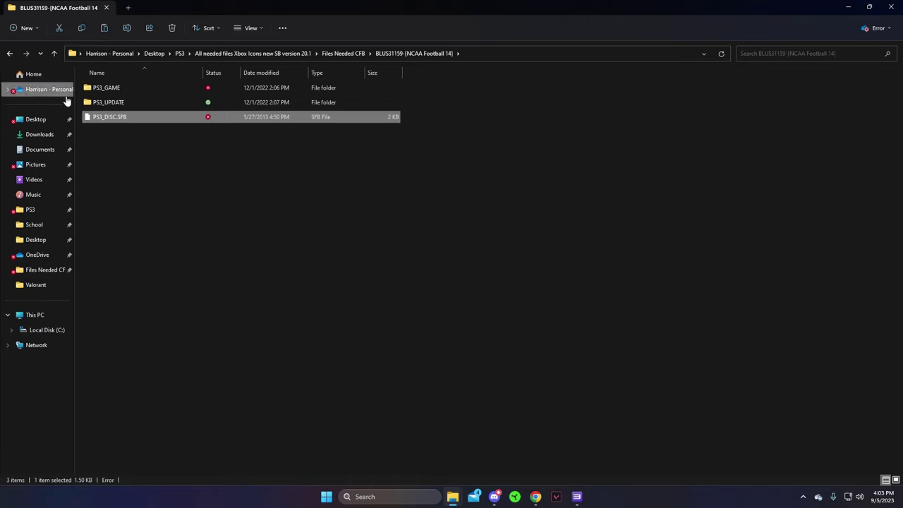
click(10, 52)
right_click(148, 87)
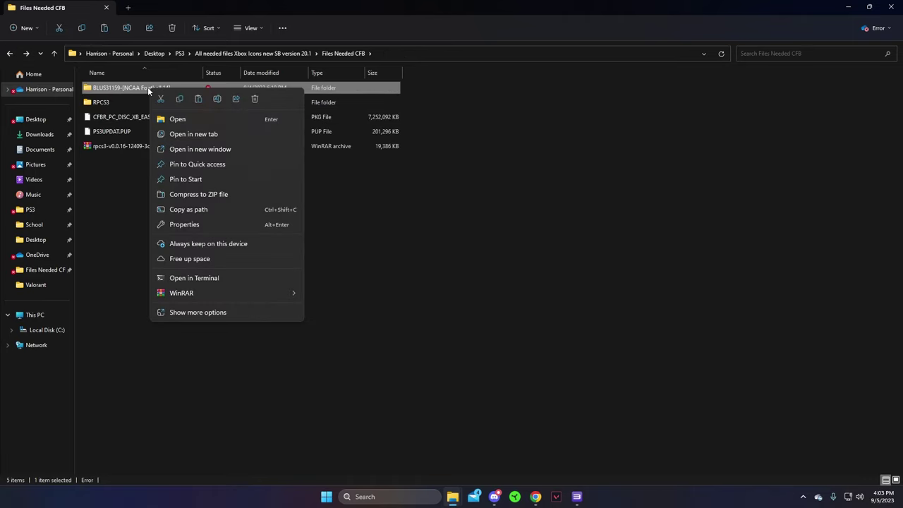
click(182, 98)
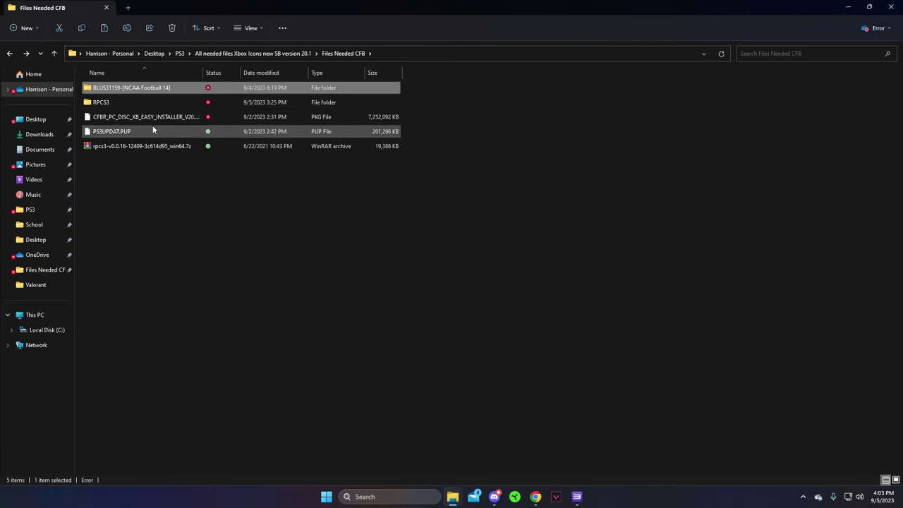
Open the dev_hdd0 folder inside the RPCS3 folder and create a new folder there, keeping the default name
click(122, 103)
double_click(122, 103)
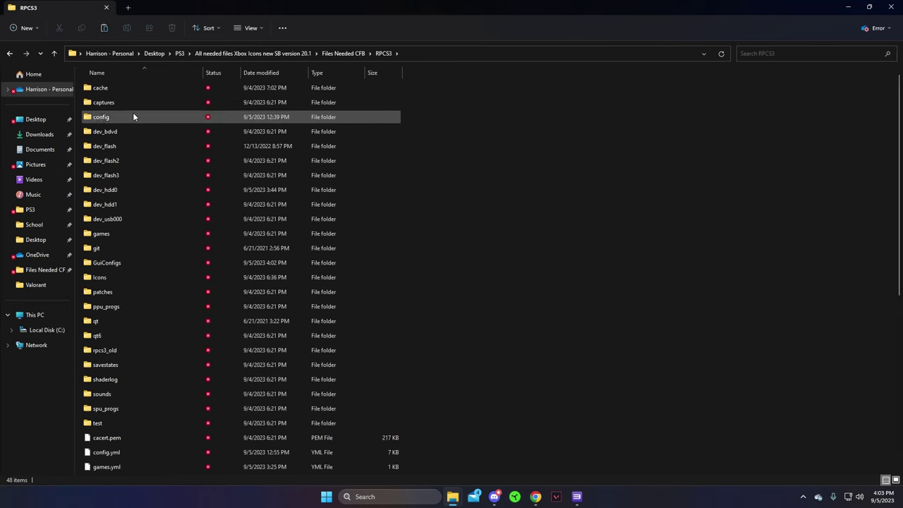
double_click(137, 189)
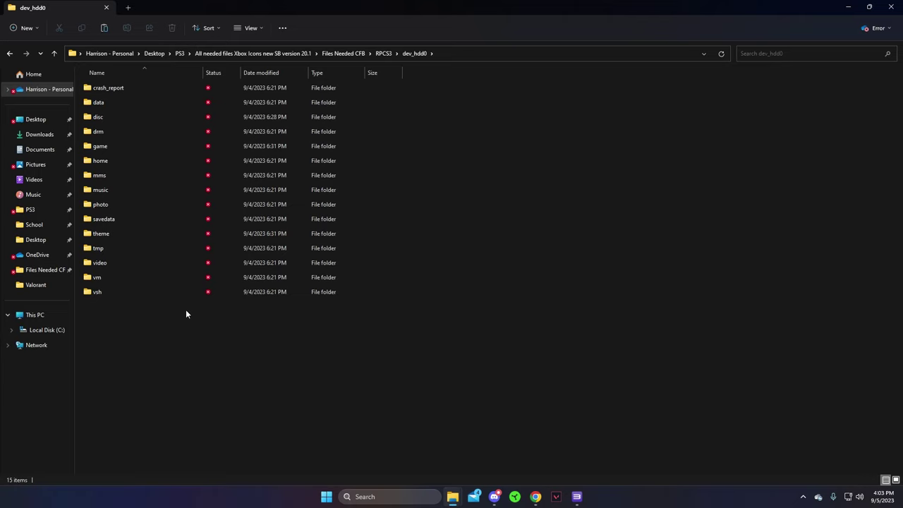
right_click(171, 319)
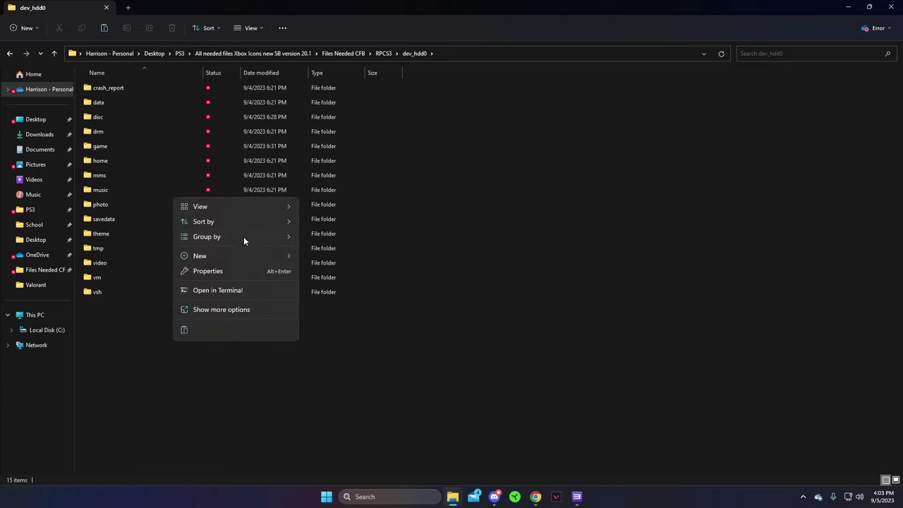
mouse_move(225, 254)
click(318, 256)
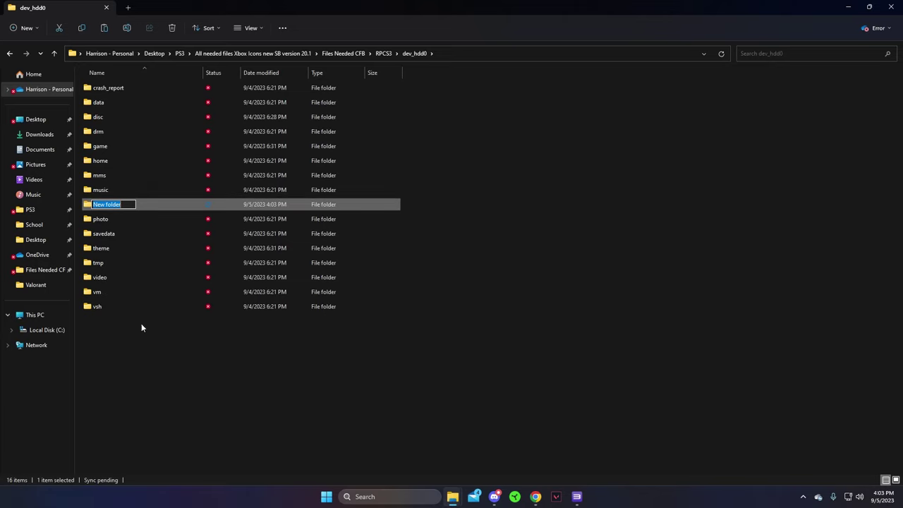
key(BackSpace)
key(Return)
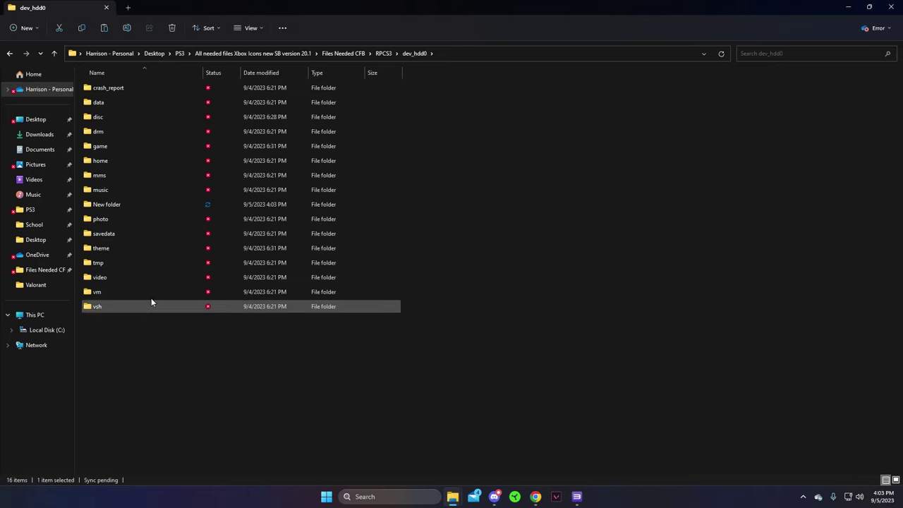
right_click(124, 210)
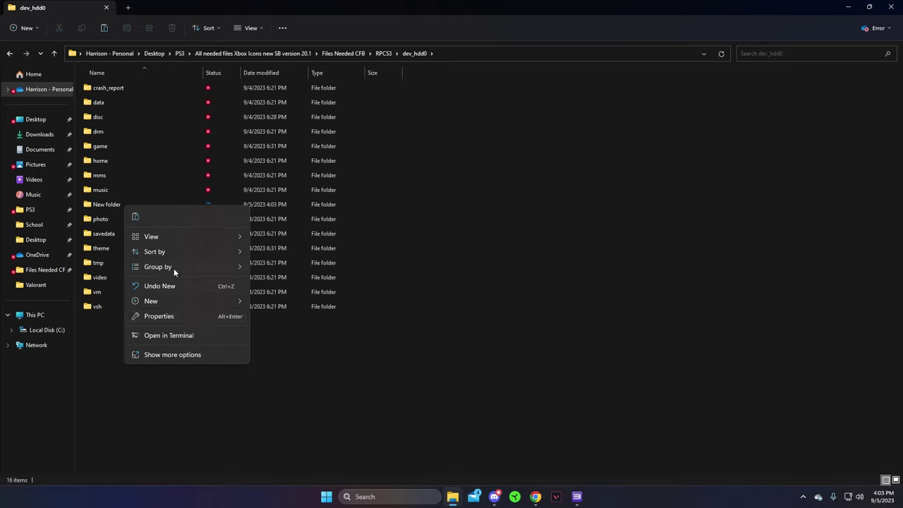
click(355, 379)
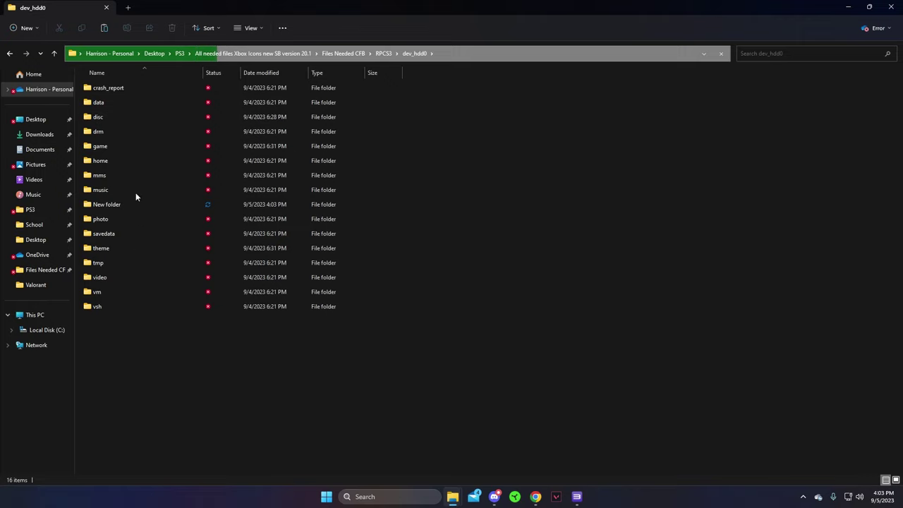
Open the disc folder inside dev_hdd0, without pasting the copied game folder
double_click(110, 116)
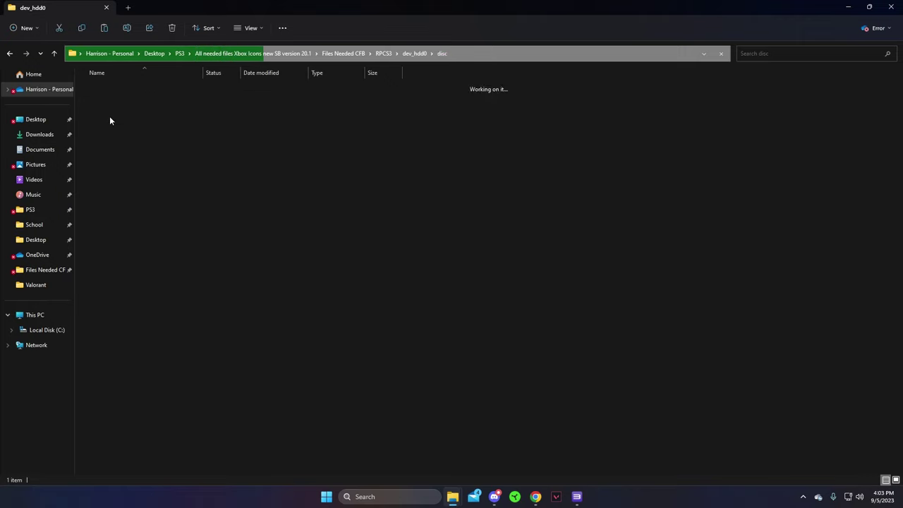
right_click(172, 132)
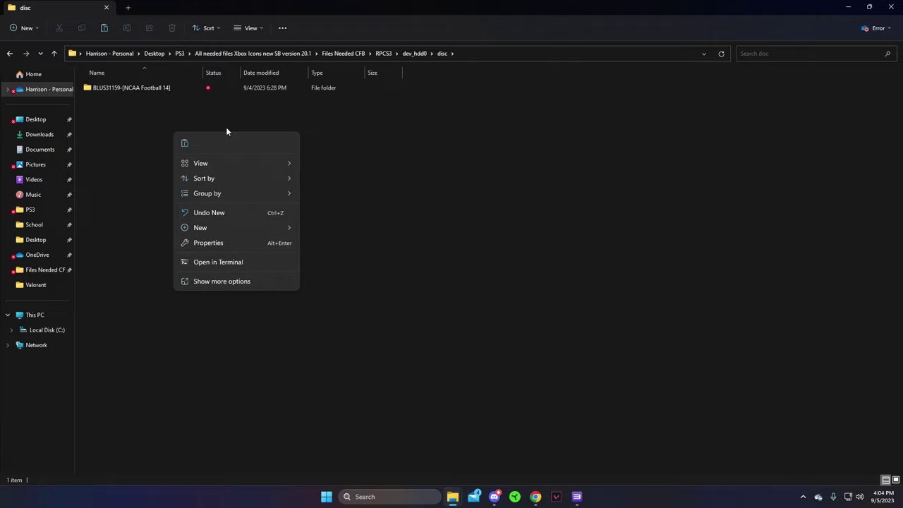
click(158, 125)
Switch to RPCS3 to check the game list for NCAA Football 14, and return to the disc folder in File Explorer
mouse_move(584, 497)
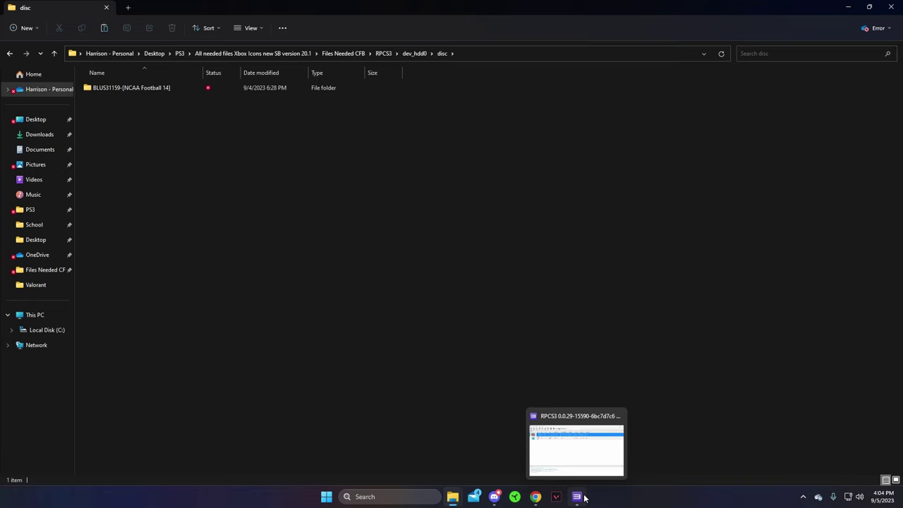
click(580, 459)
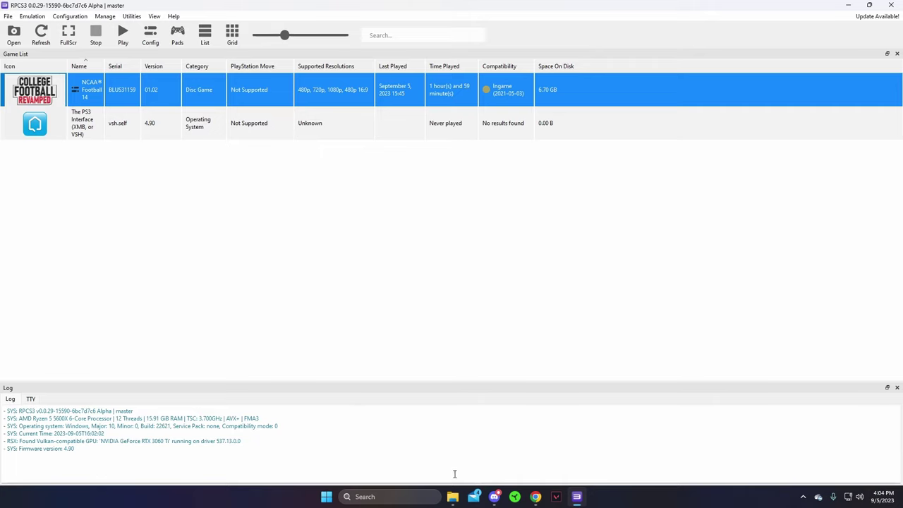
mouse_move(453, 496)
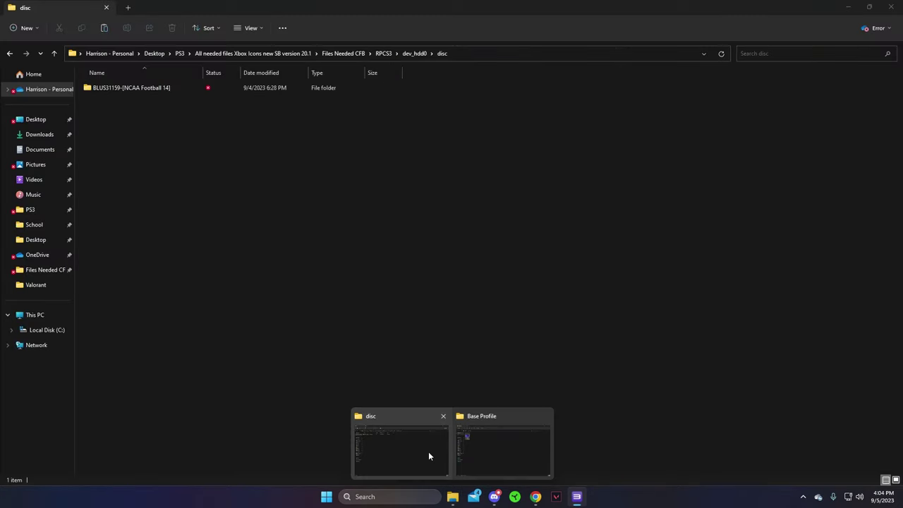
click(428, 456)
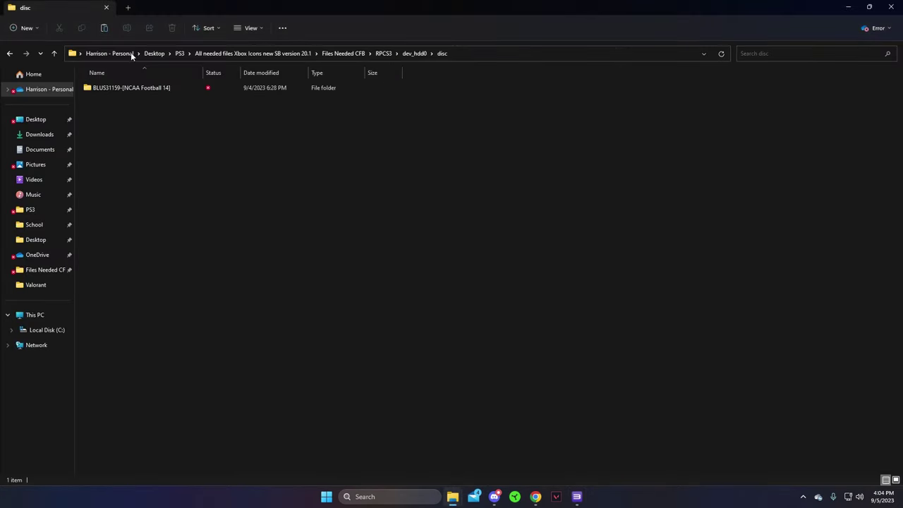
Switch to RPCS3 and select the package CFBR_PC_DISC_XB_EASY_INSTALLER_V20.1.pkg for installation, declining the install confirmation
mouse_move(577, 497)
click(577, 443)
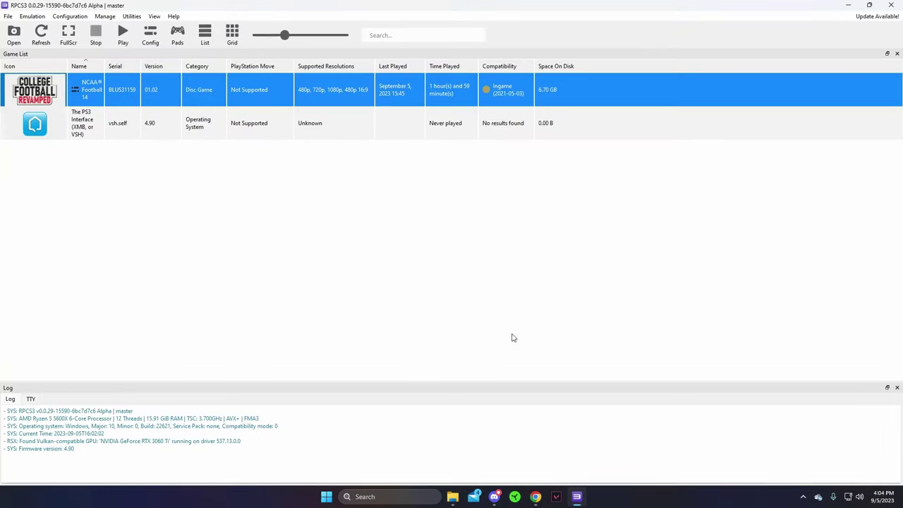
click(8, 16)
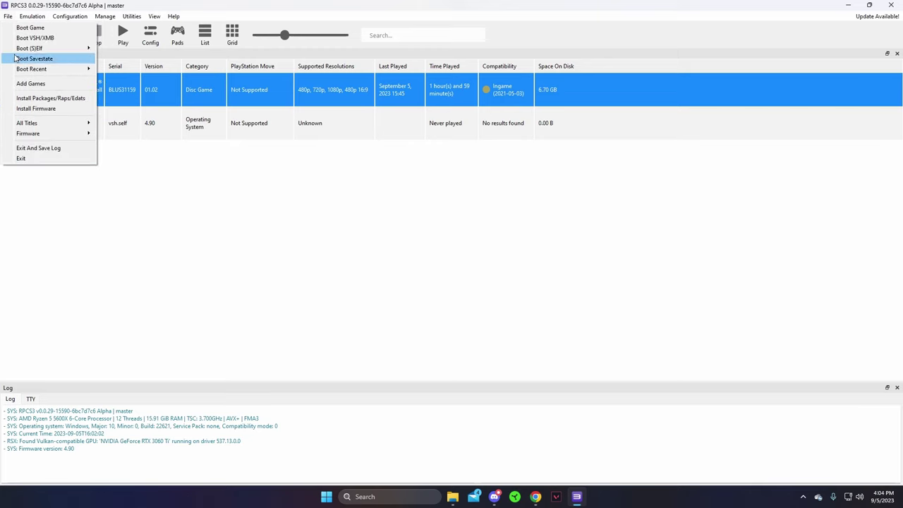
click(40, 100)
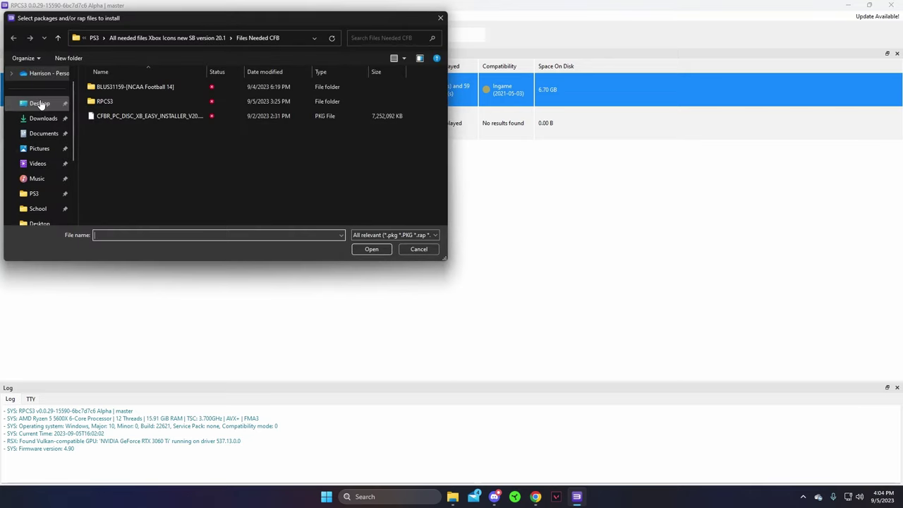
click(177, 117)
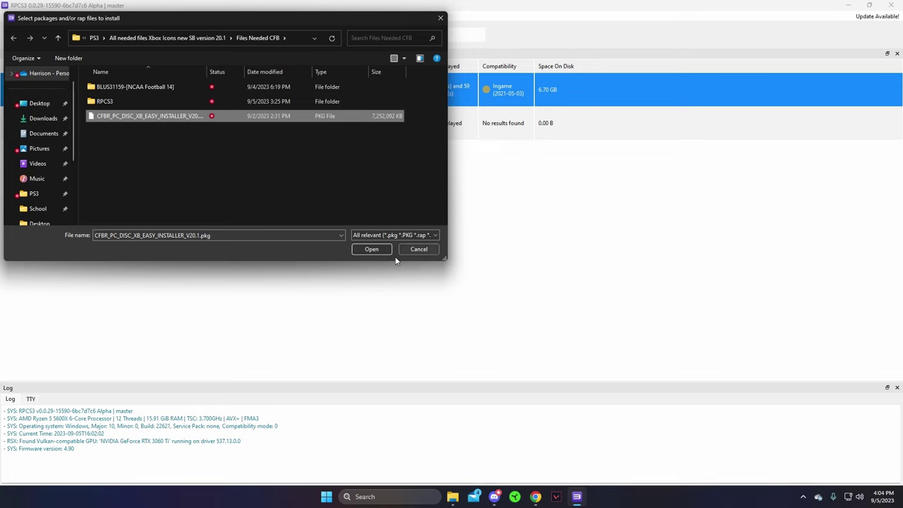
click(374, 252)
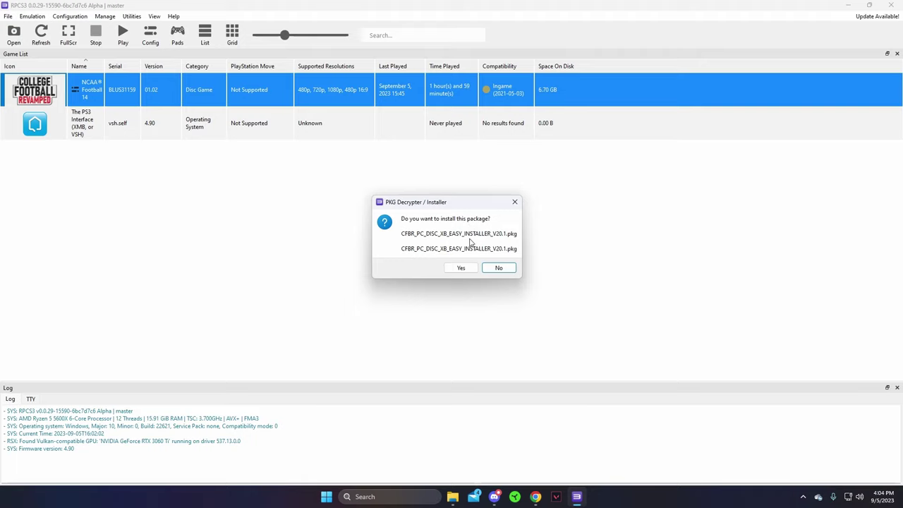
click(501, 268)
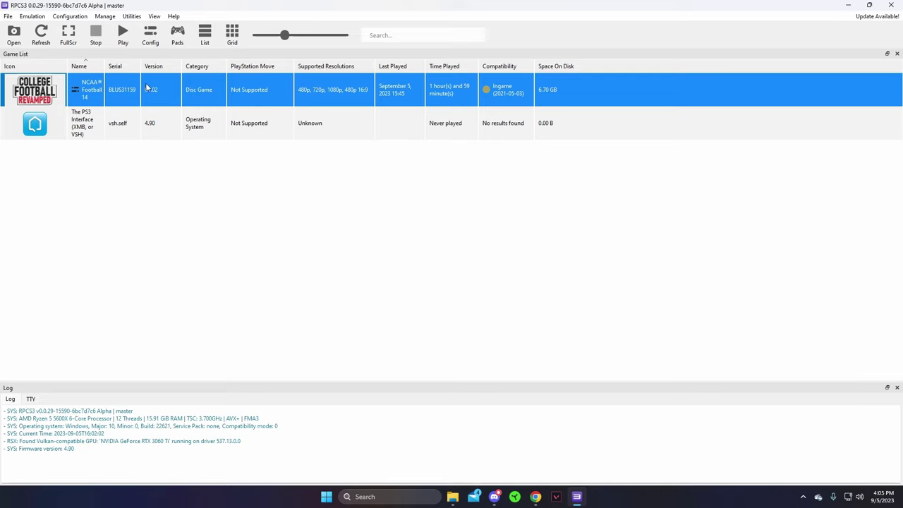
In NCAA Football 14's custom configuration, keep the SPU Block Size at Mega and the GPU resolution scale at 300% (3840x2160)
right_click(225, 89)
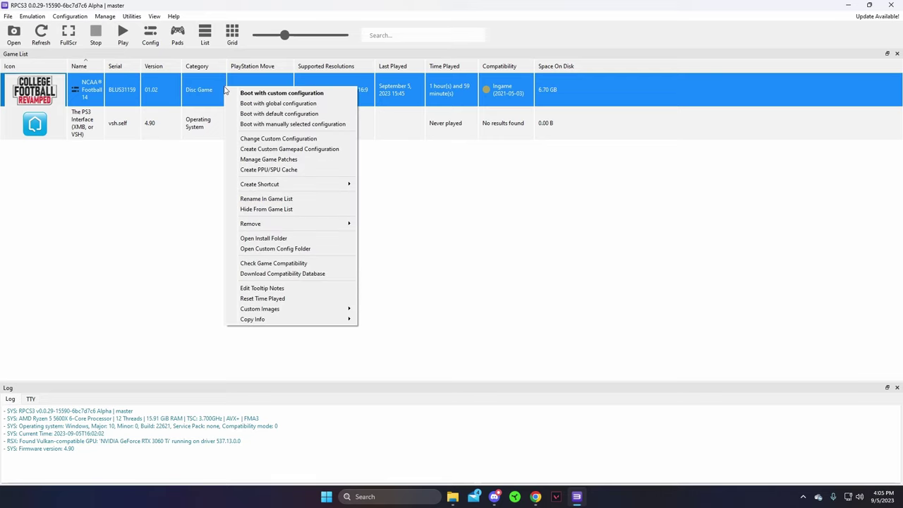
click(308, 139)
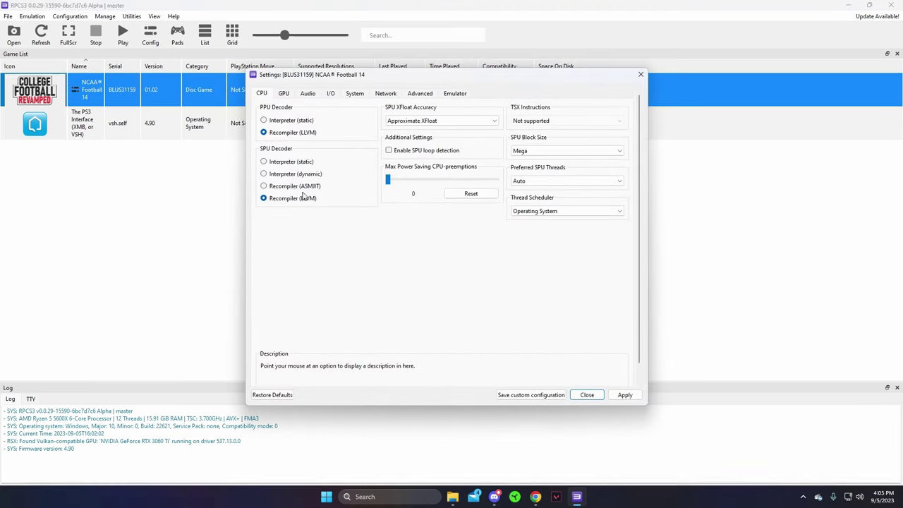
click(556, 151)
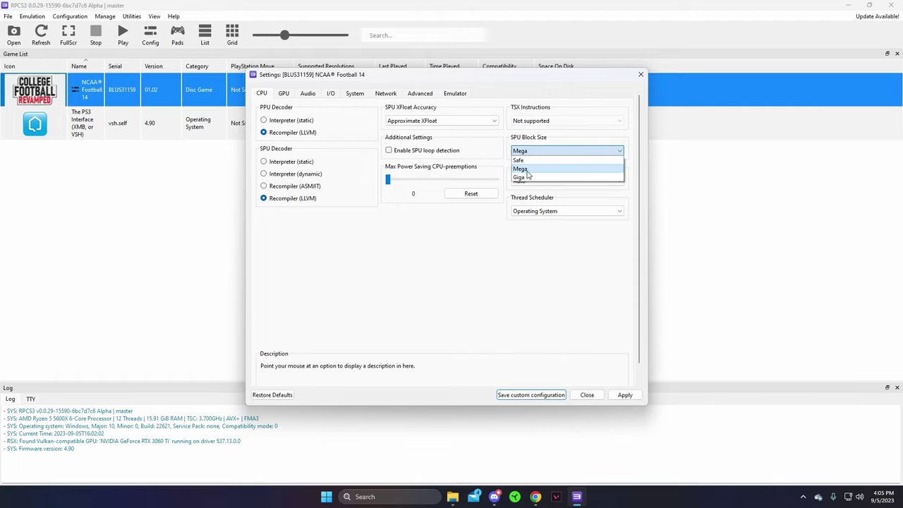
click(533, 153)
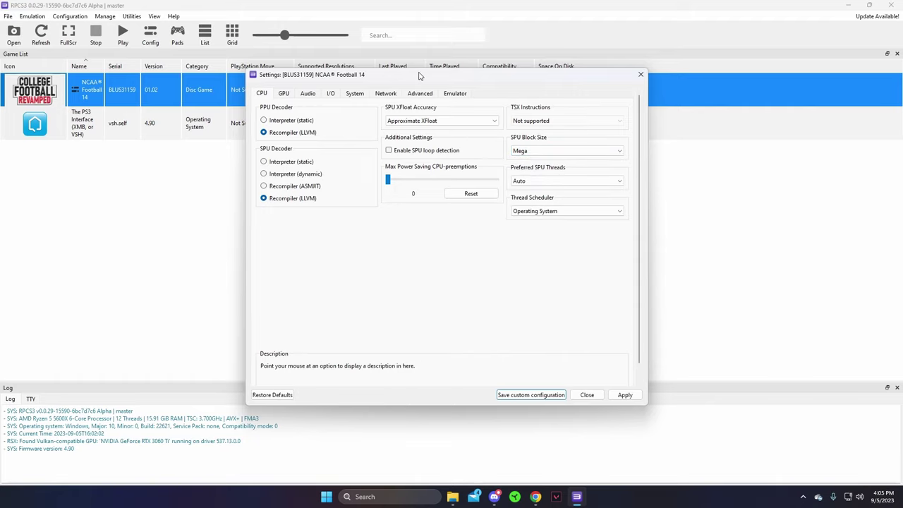
click(285, 95)
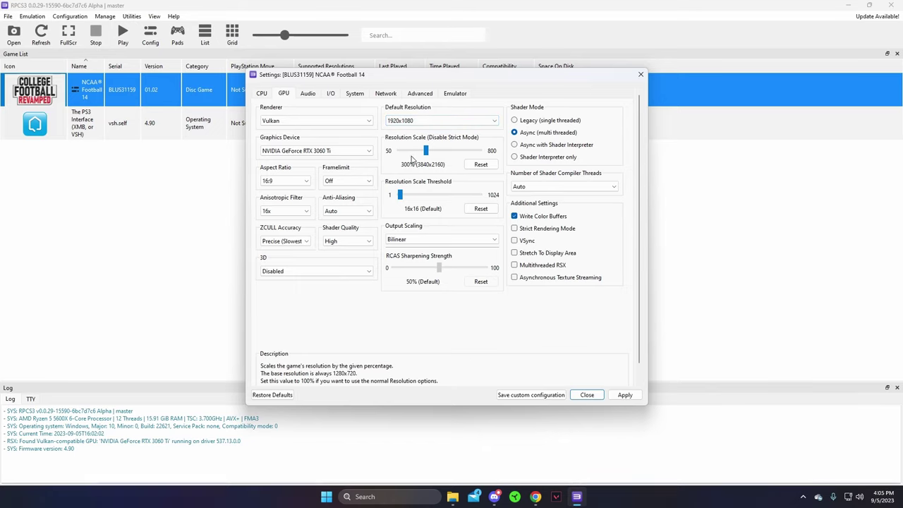
mouse_move(425, 152)
mouse_down()
mouse_move(408, 156)
mouse_move(426, 152)
mouse_up()
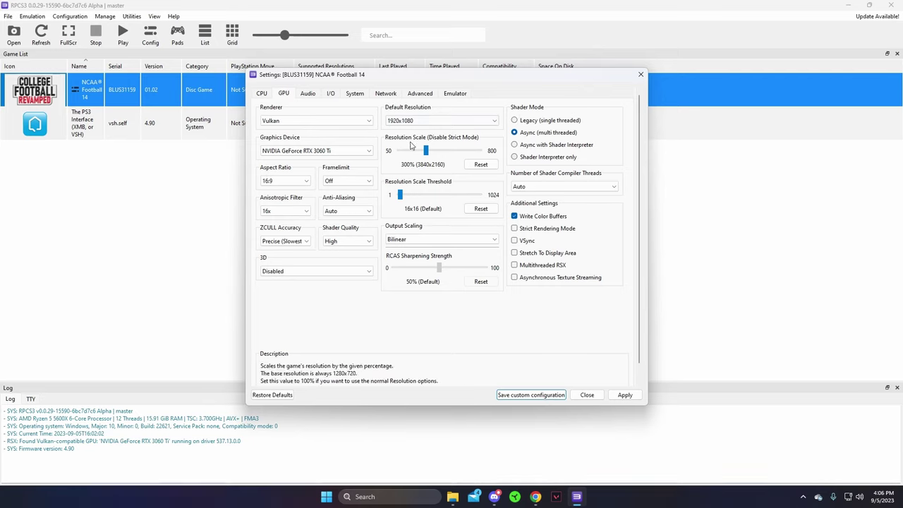
Keep the audio output on XAudio2 and save the game's custom configuration
click(306, 94)
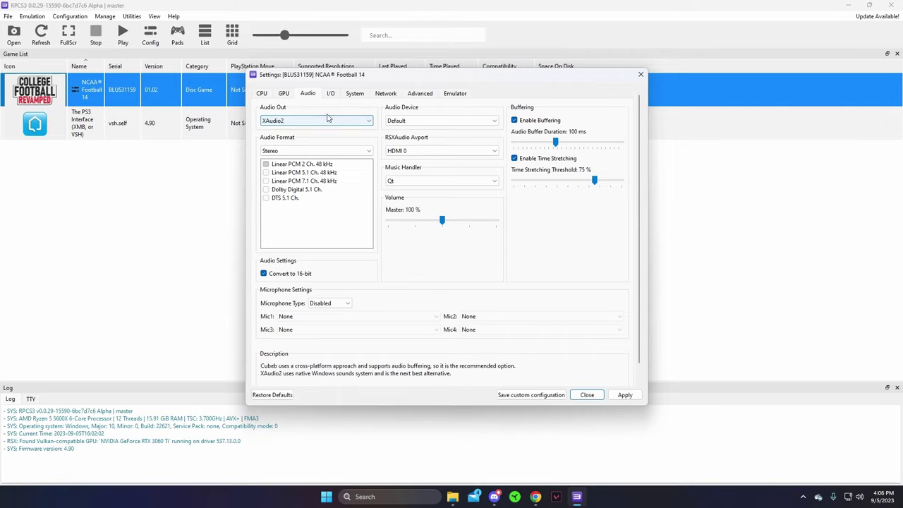
click(316, 124)
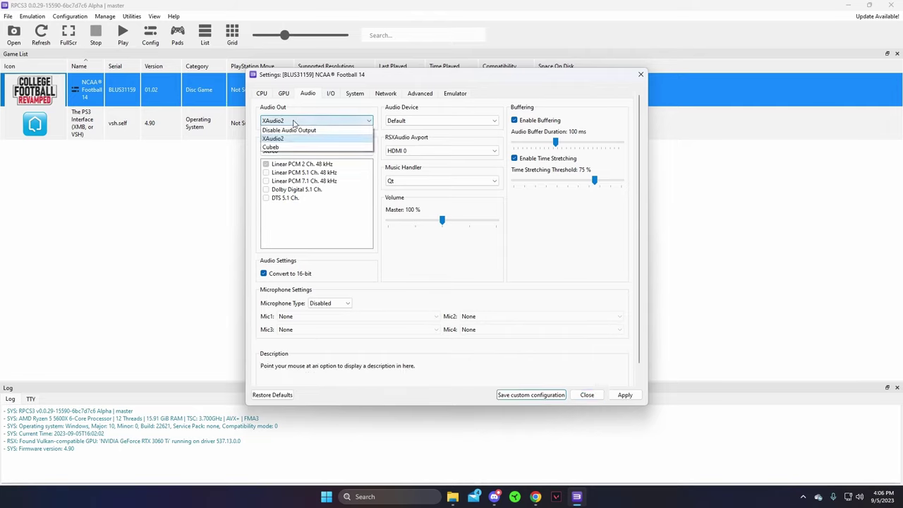
click(309, 256)
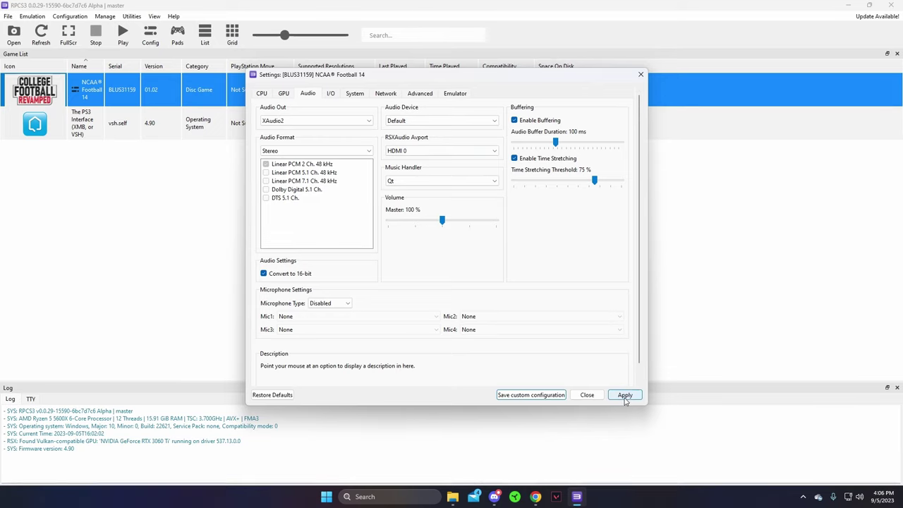
click(558, 395)
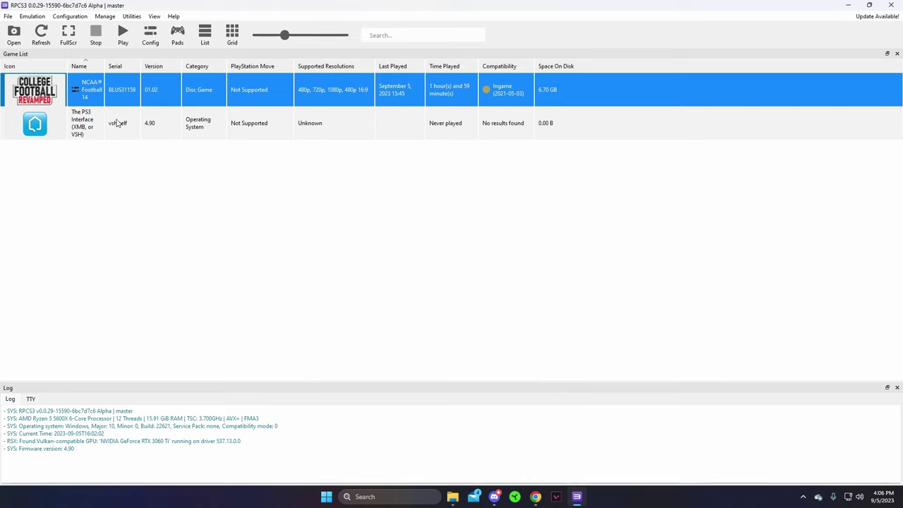
Review the handler choices for Player 1's gamepad, keep XInput, and save the gamepad settings
right_click(142, 99)
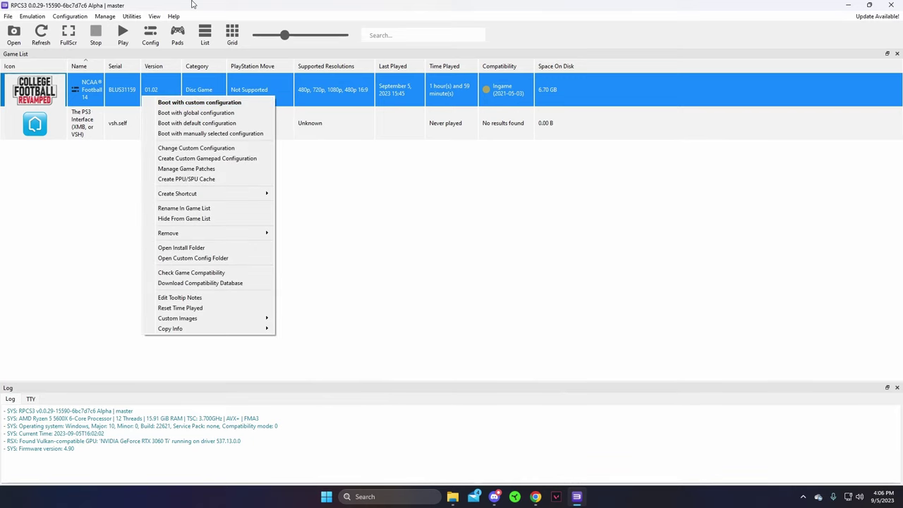
click(177, 35)
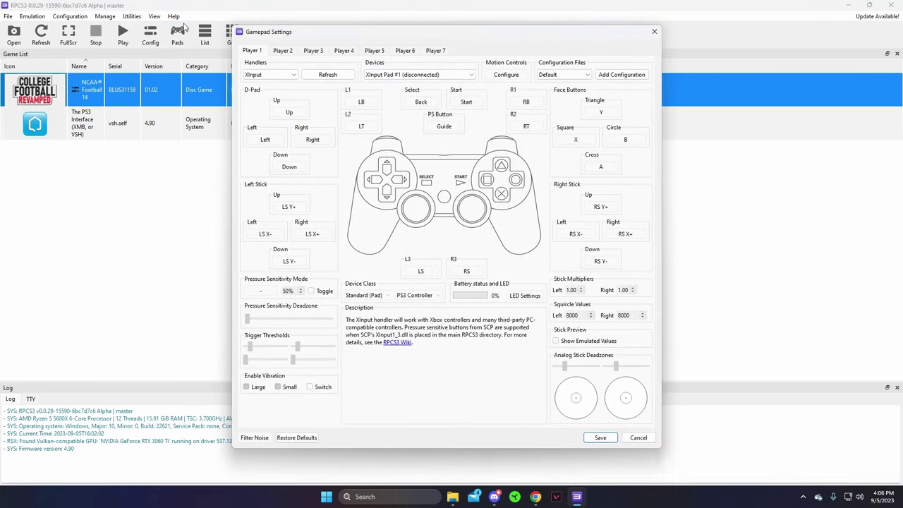
key(alt+Down)
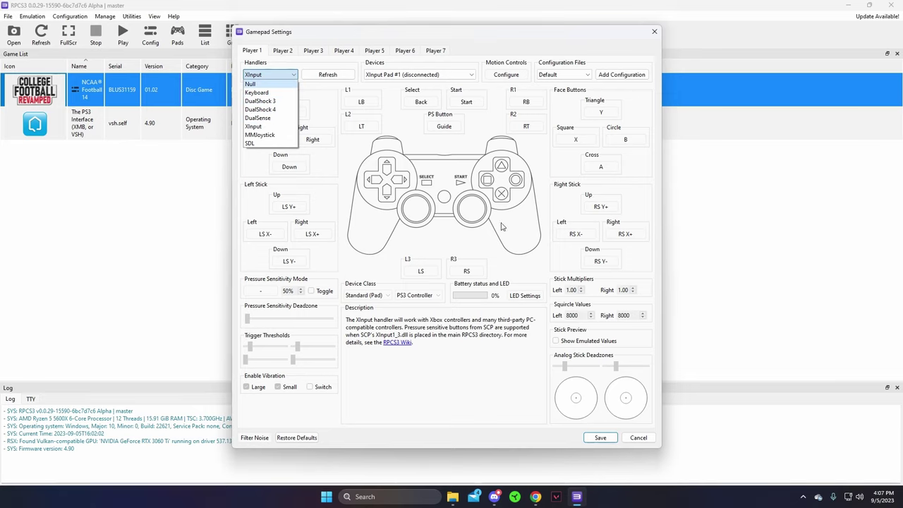
click(601, 437)
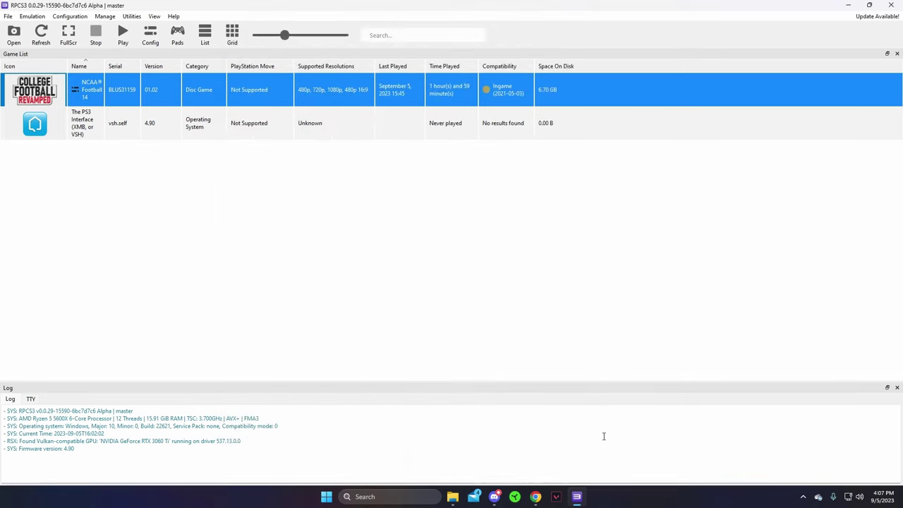
Boot NCAA Football 14 with its custom configuration and switch the game window to full screen
right_click(129, 91)
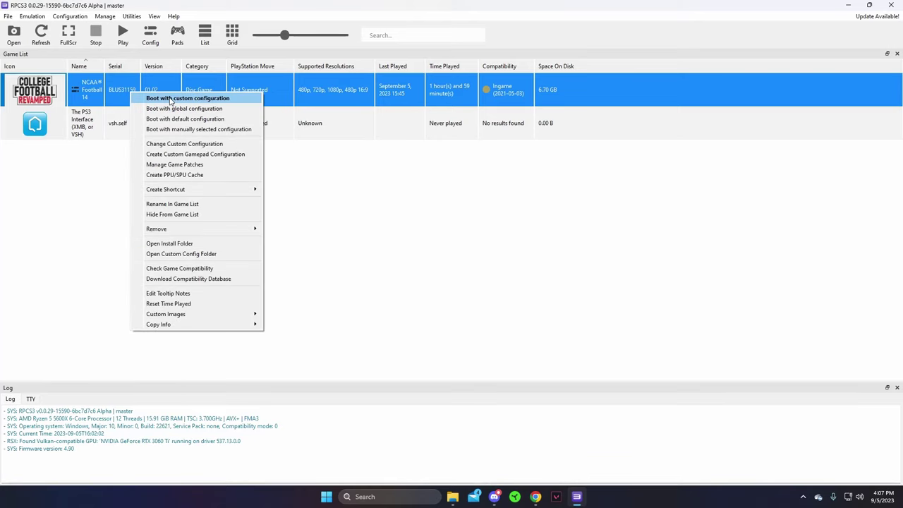
click(168, 100)
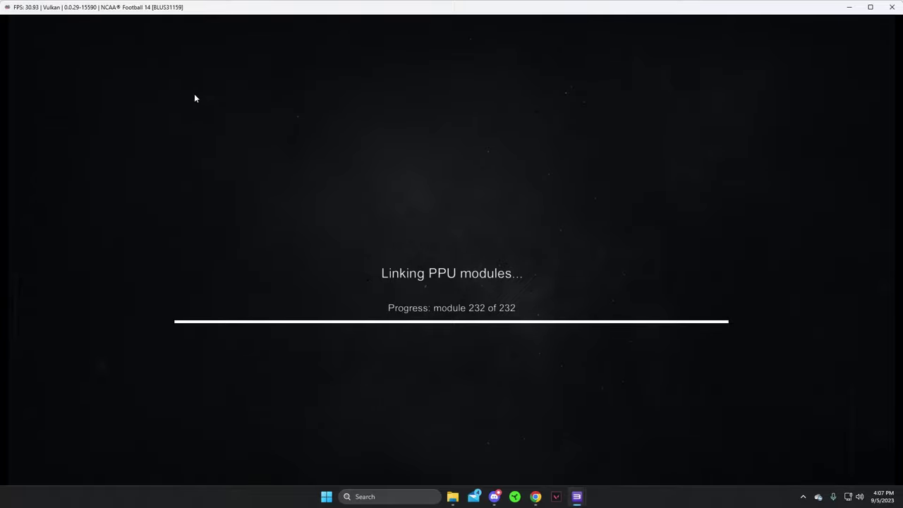
double_click(193, 96)
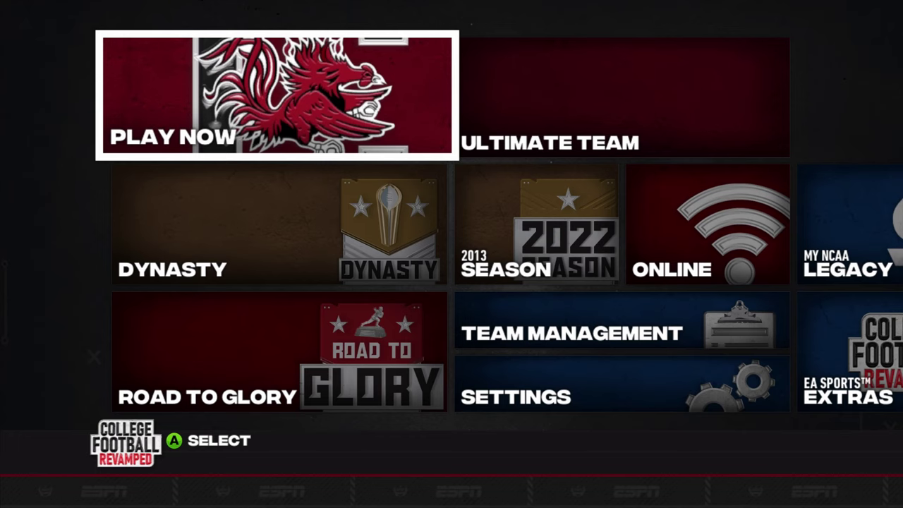
Look through the game's main menu tiles, including Dynasty, Season and Online, and return to Play Now
key(Down)
key(Right)
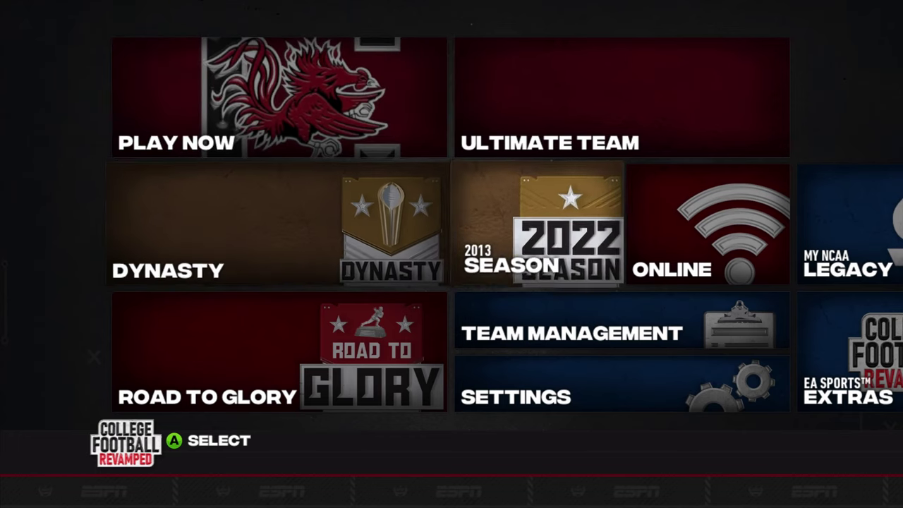
key(Right)
key(Right)
key(Left)
key(Left)
key(Left)
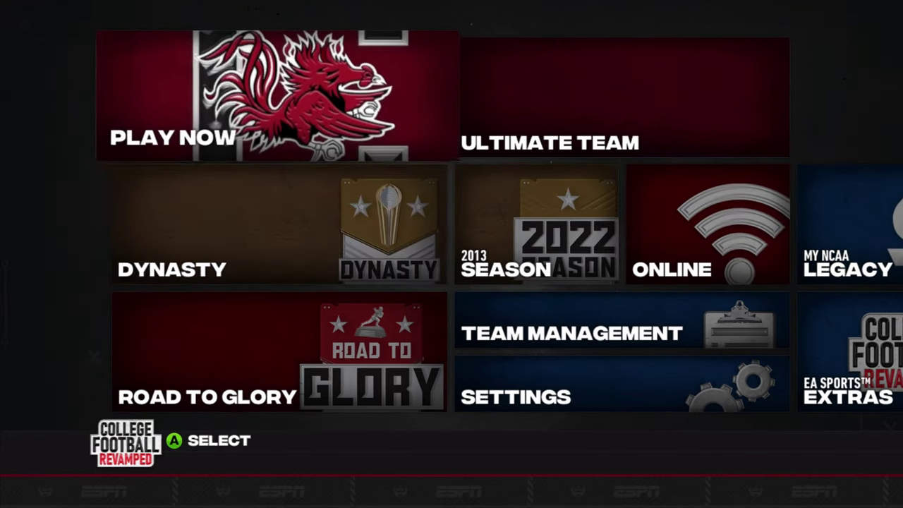
key(Up)
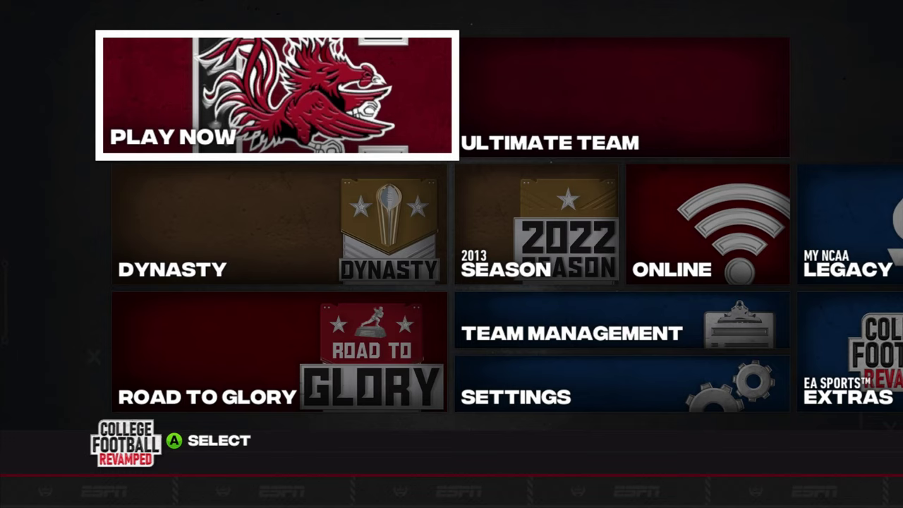